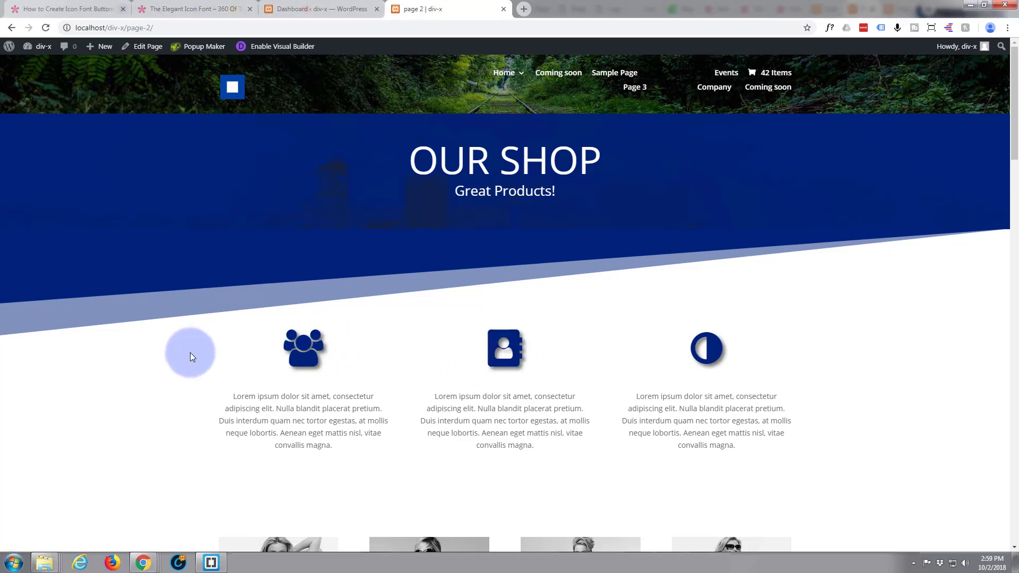
Step: Examine the shop page's three icon text blocks and the product images below them
scroll(197, 354, down, 5)
mouse_move(310, 358)
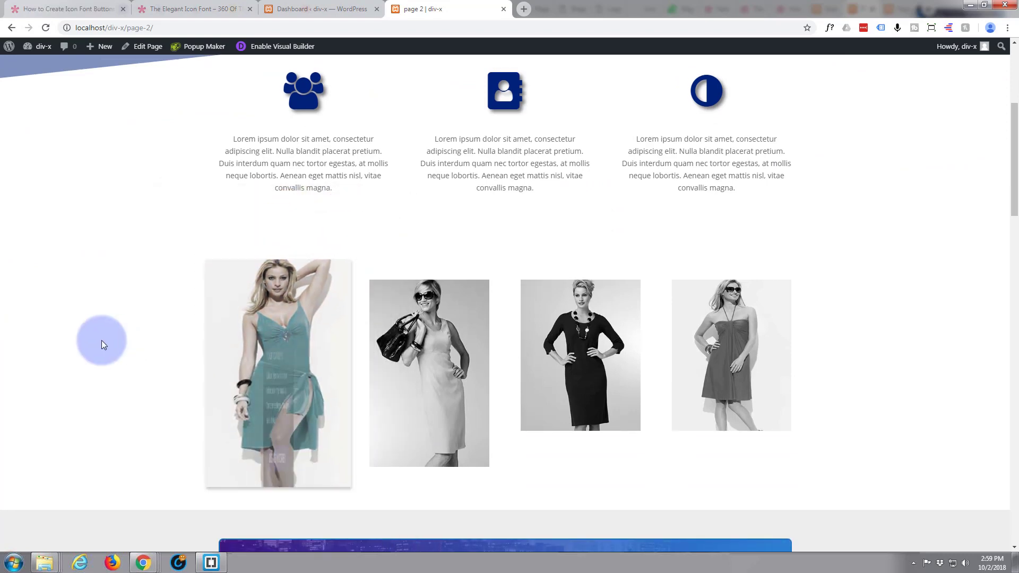
scroll(101, 343, up, 5)
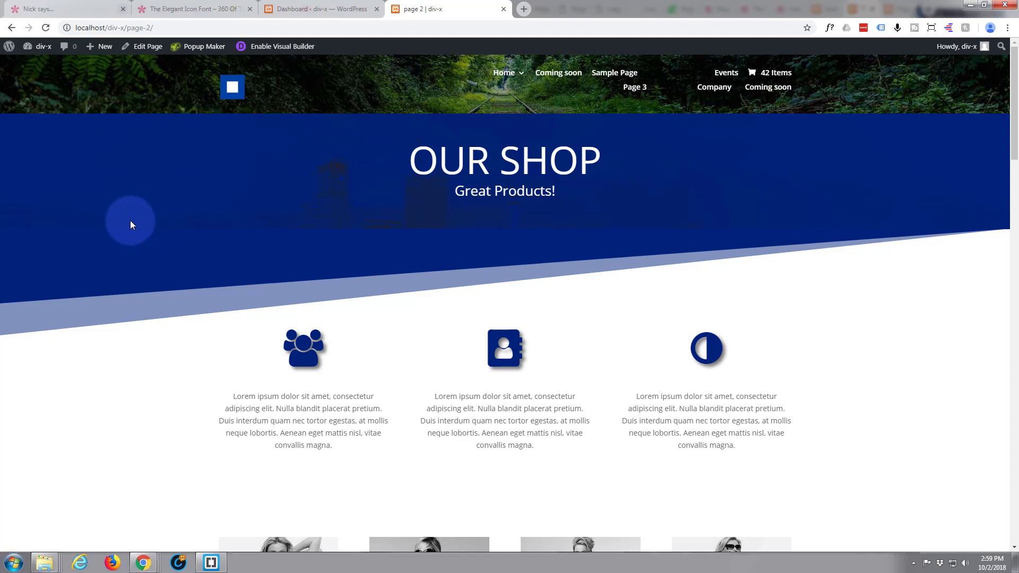
scroll(132, 225, down, 2)
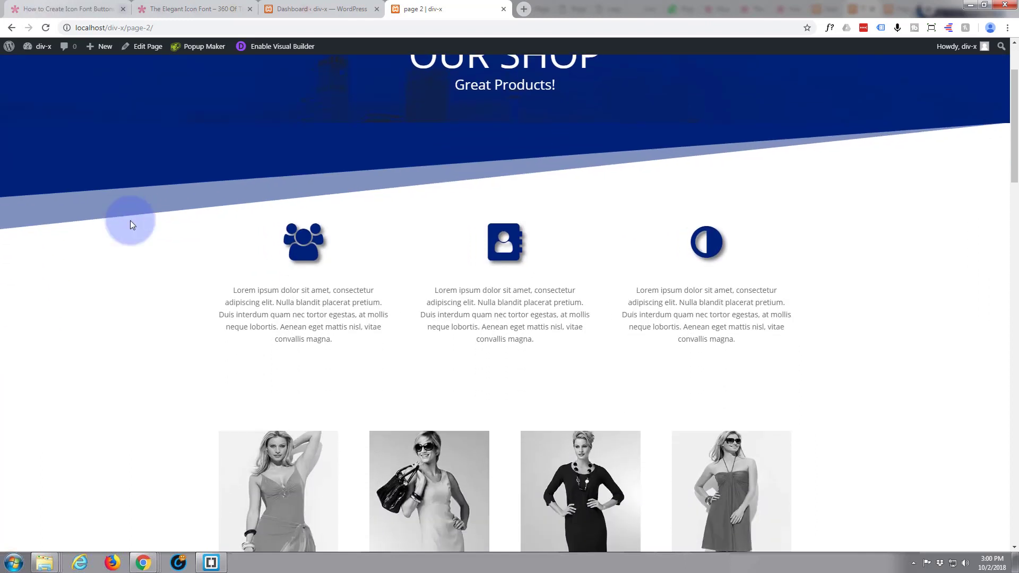
scroll(131, 225, up, 1)
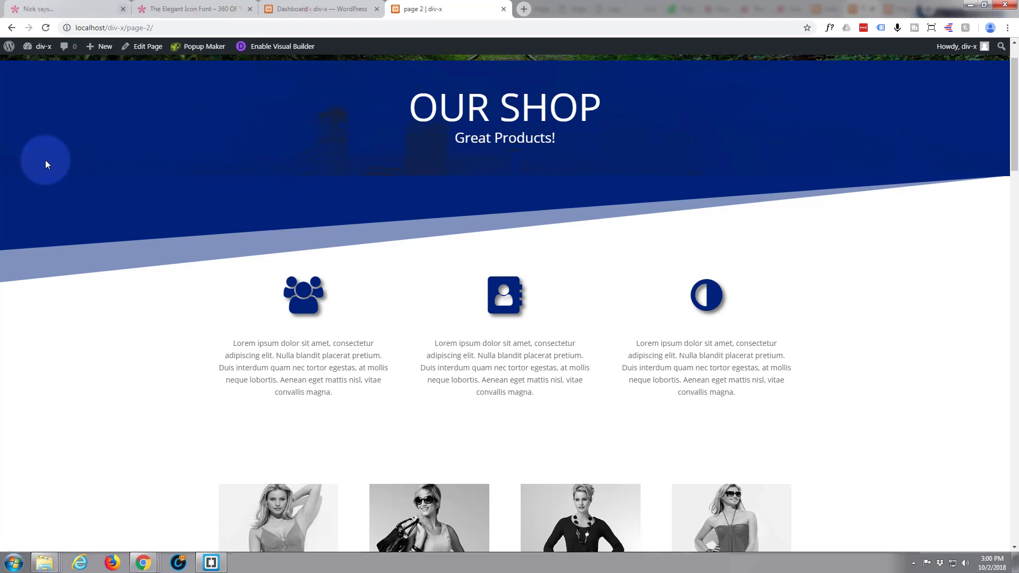
Step: Examine the full icon set on the Elegant Icon Font blog page, down to its download link
click(180, 10)
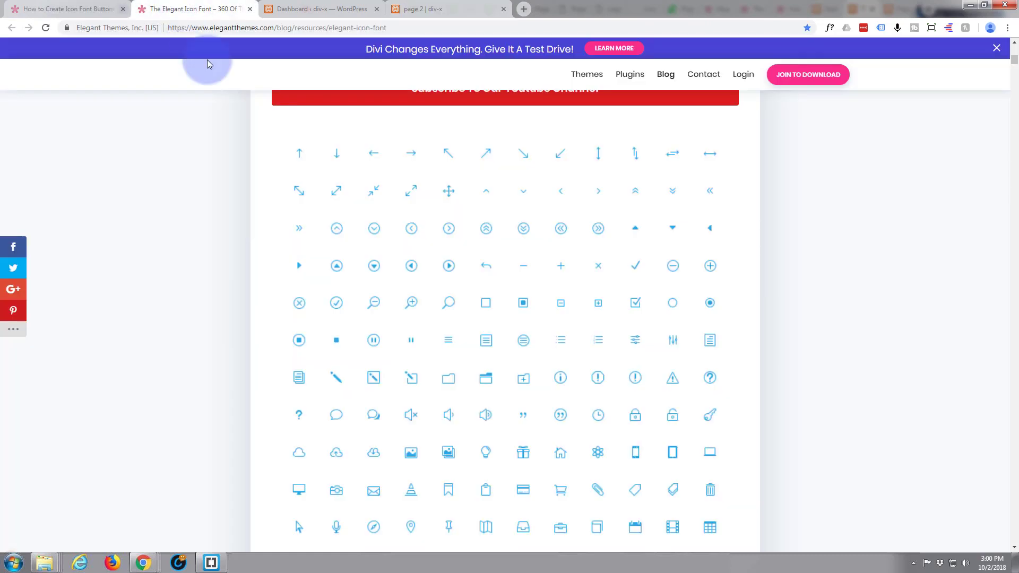
scroll(226, 212, up, 2)
scroll(225, 212, down, 5)
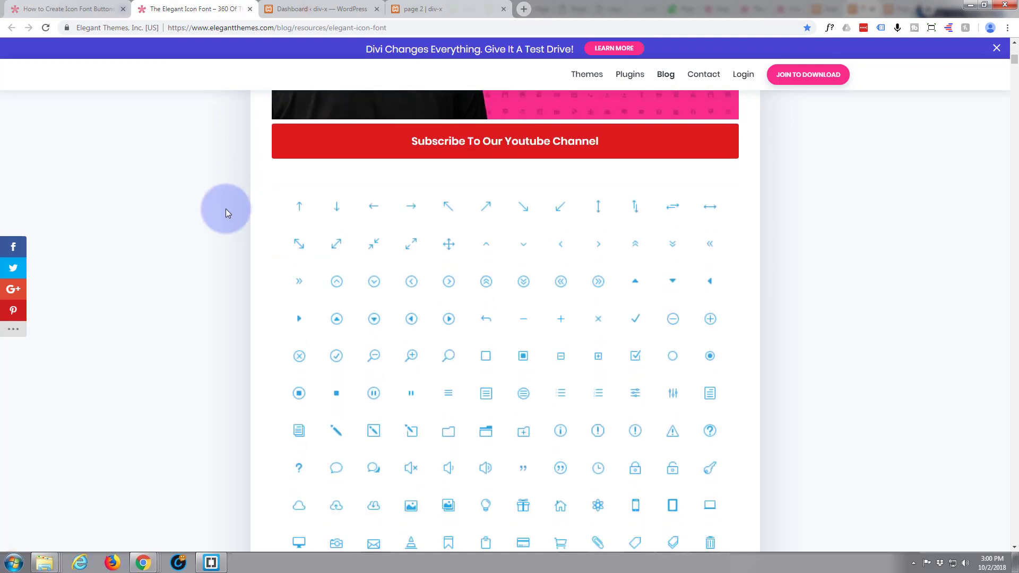
scroll(233, 207, down, 9)
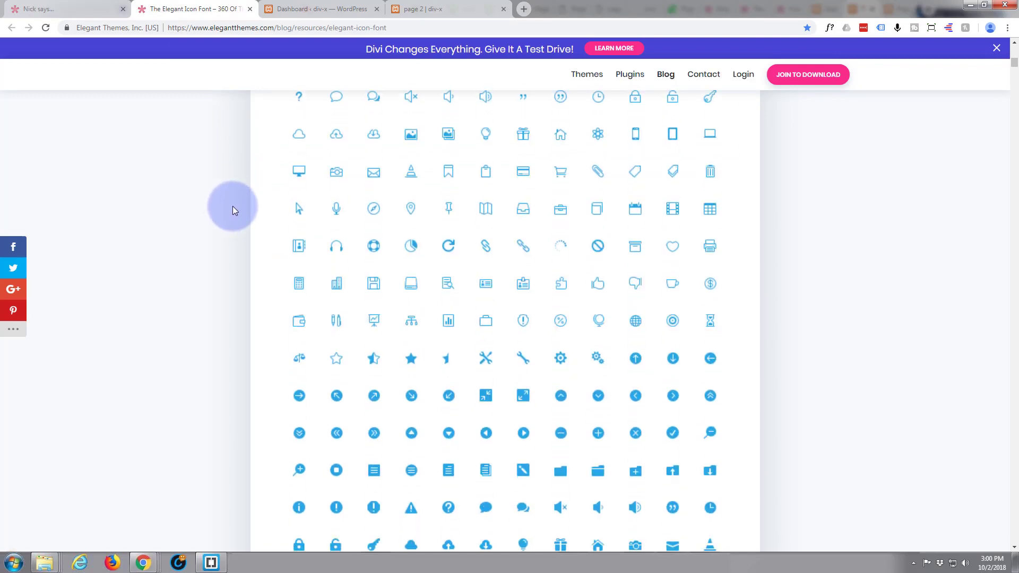
scroll(234, 210, down, 6)
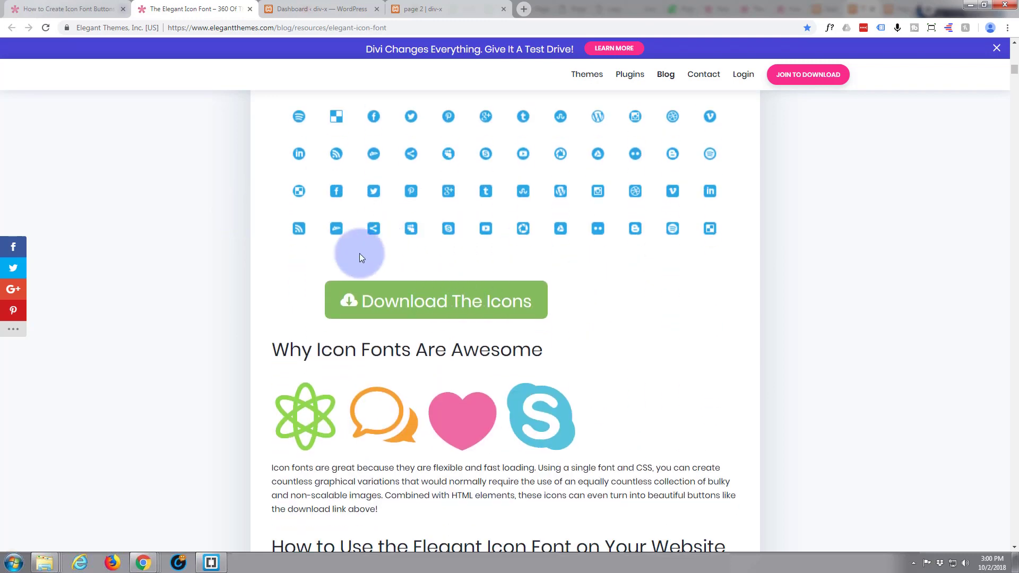
scroll(301, 257, up, 3)
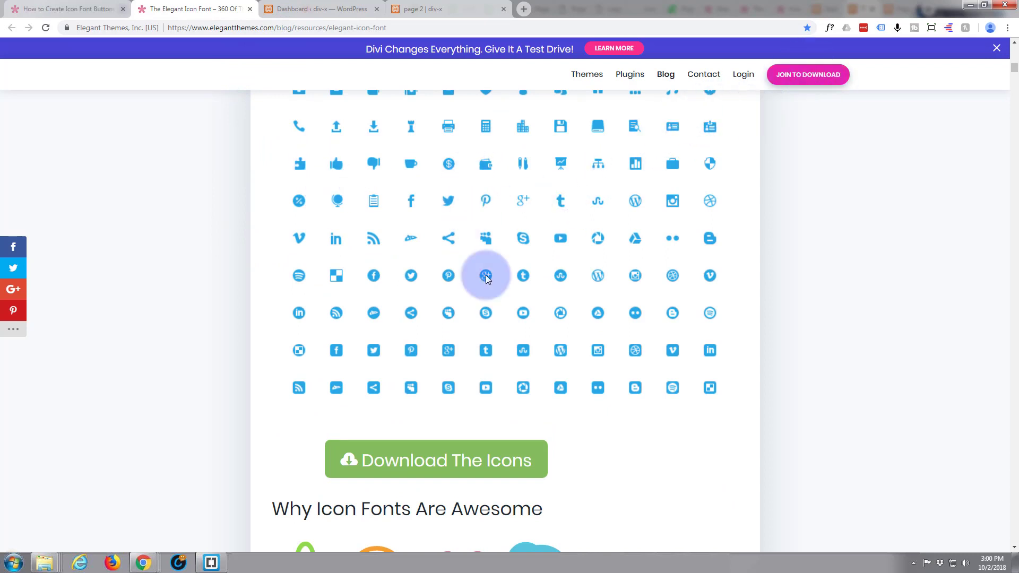
scroll(429, 320, up, 1)
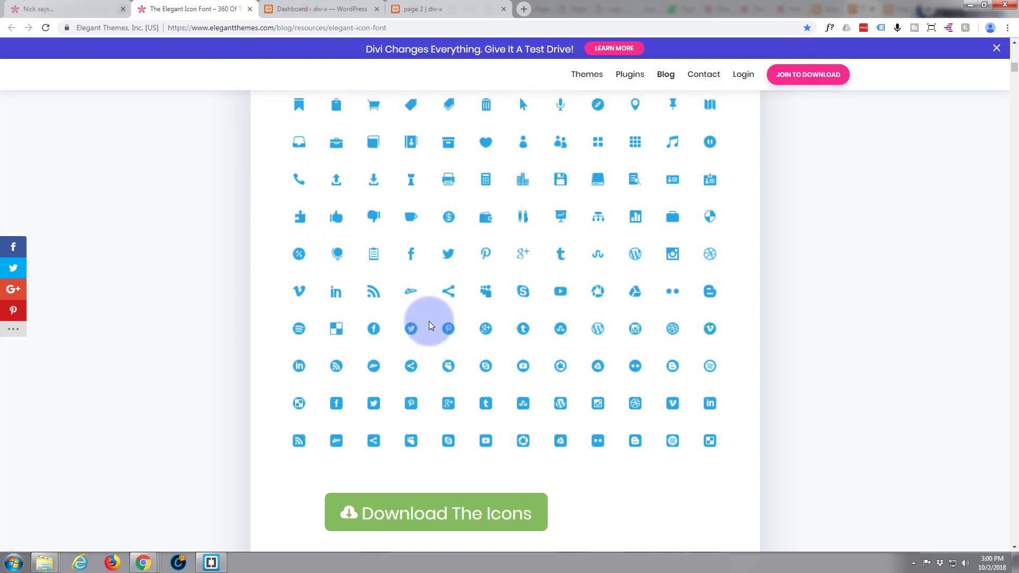
scroll(429, 320, up, 2)
scroll(429, 321, down, 2)
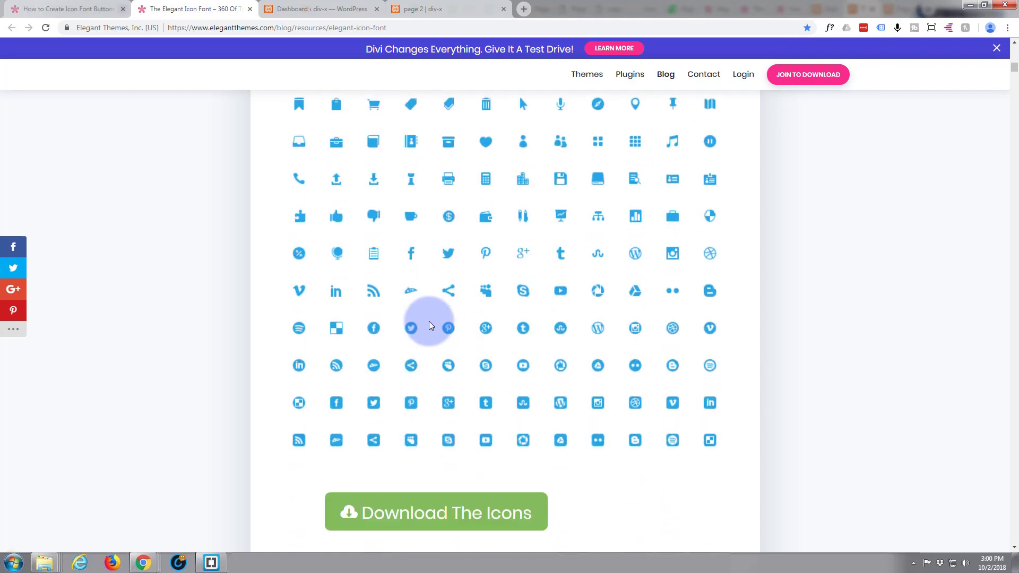
scroll(429, 323, down, 1)
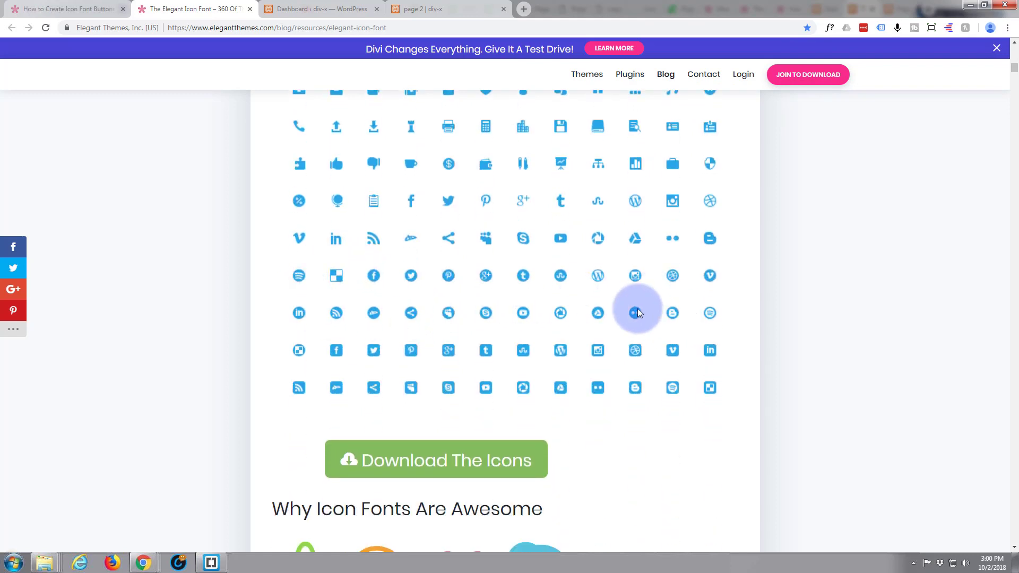
scroll(526, 299, down, 2)
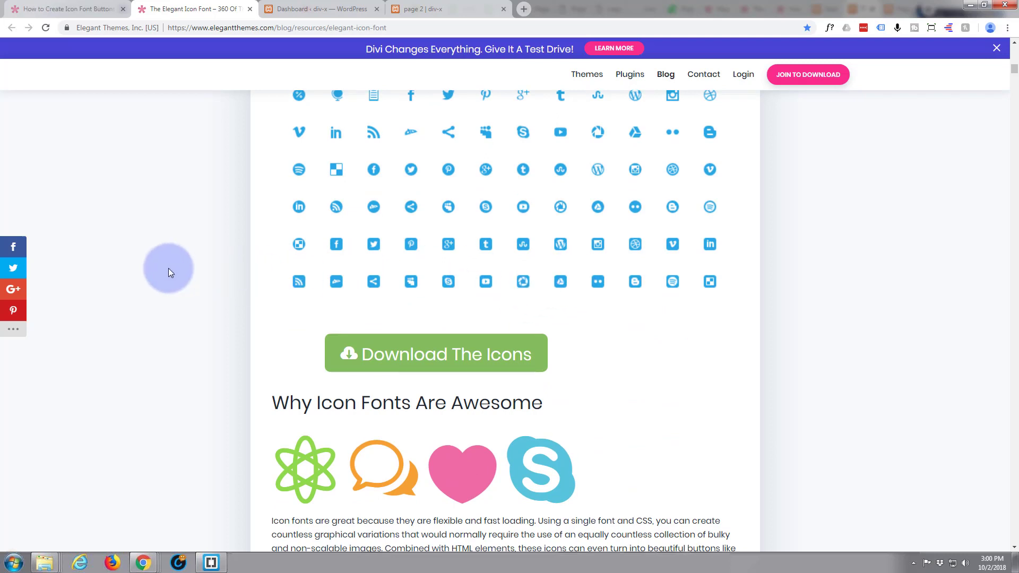
scroll(161, 276, up, 2)
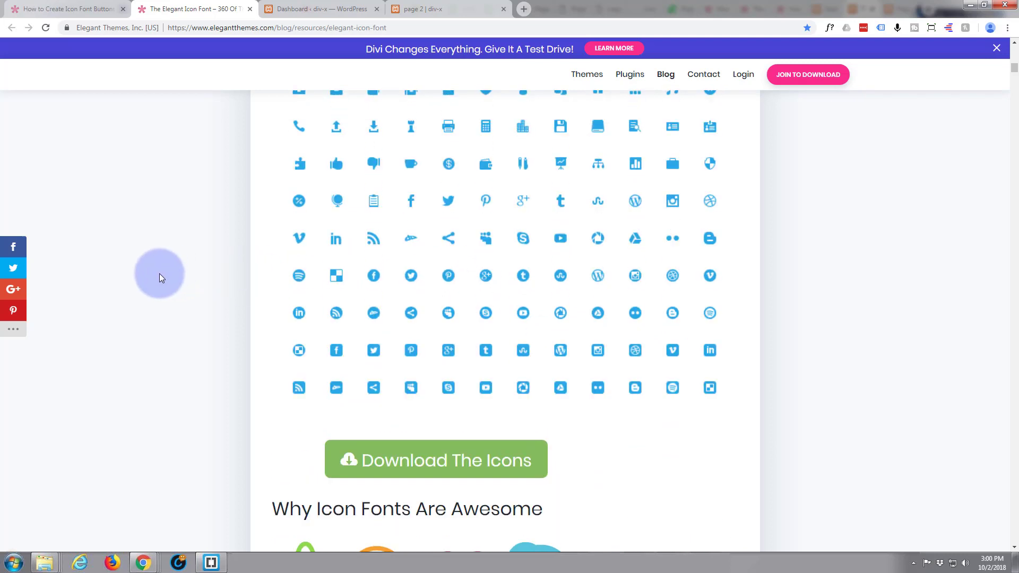
scroll(160, 274, up, 1)
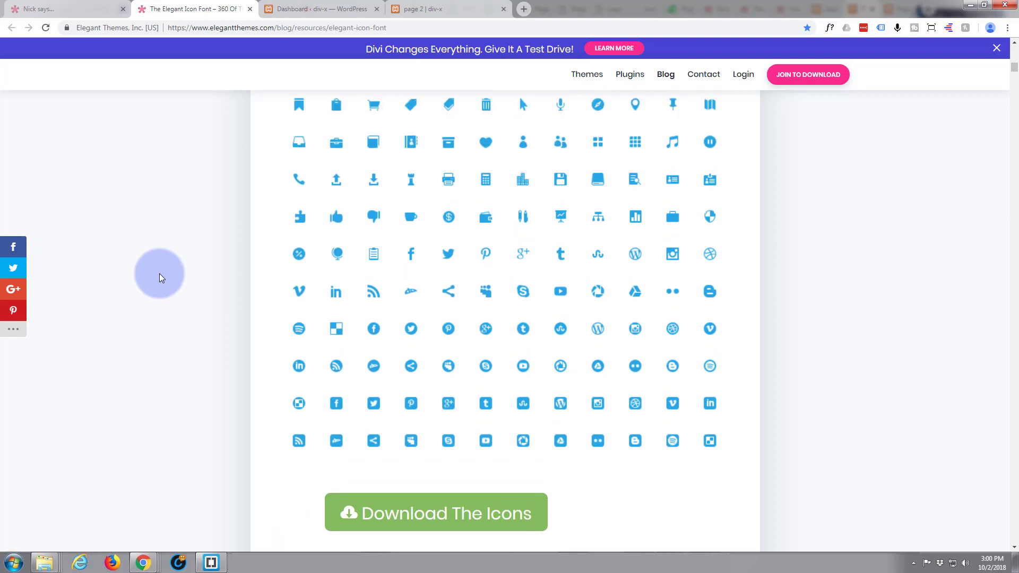
scroll(160, 274, down, 1)
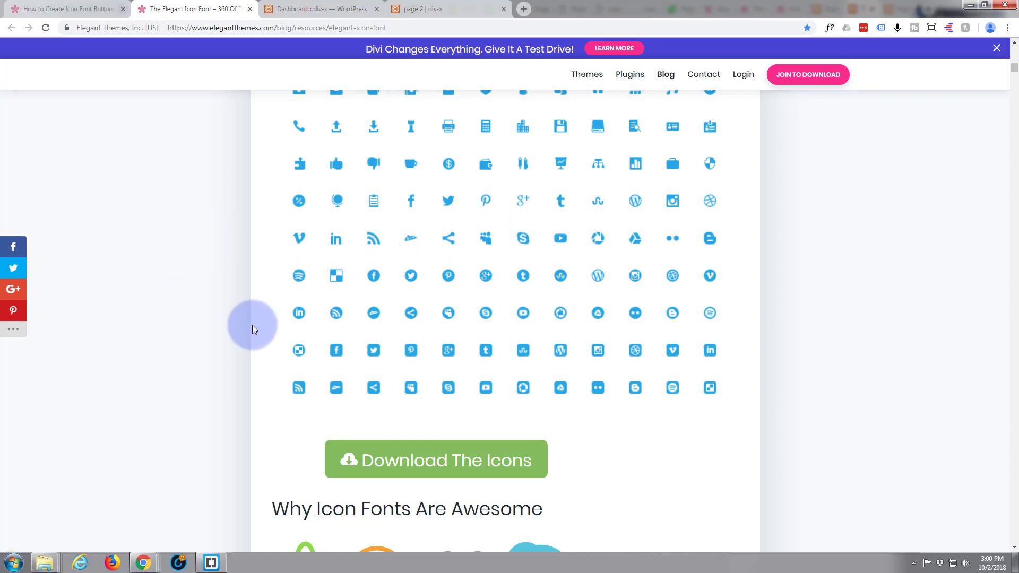
Step: Download the Elegant icon font and extract the elegant_font archive into the E-Font folder in Downloads
click(429, 462)
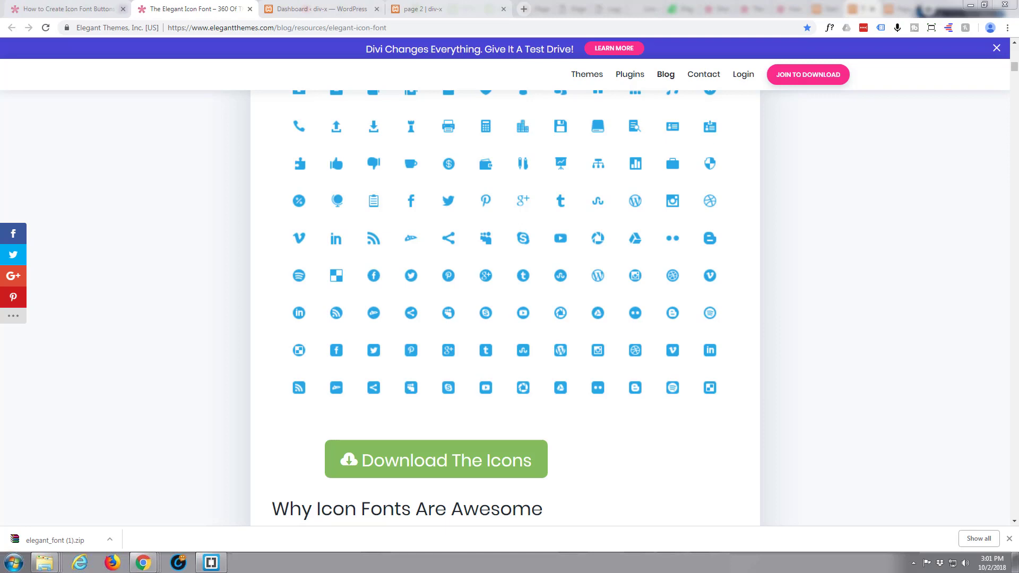
drag(0, 40, 281, 59)
right_click(231, 125)
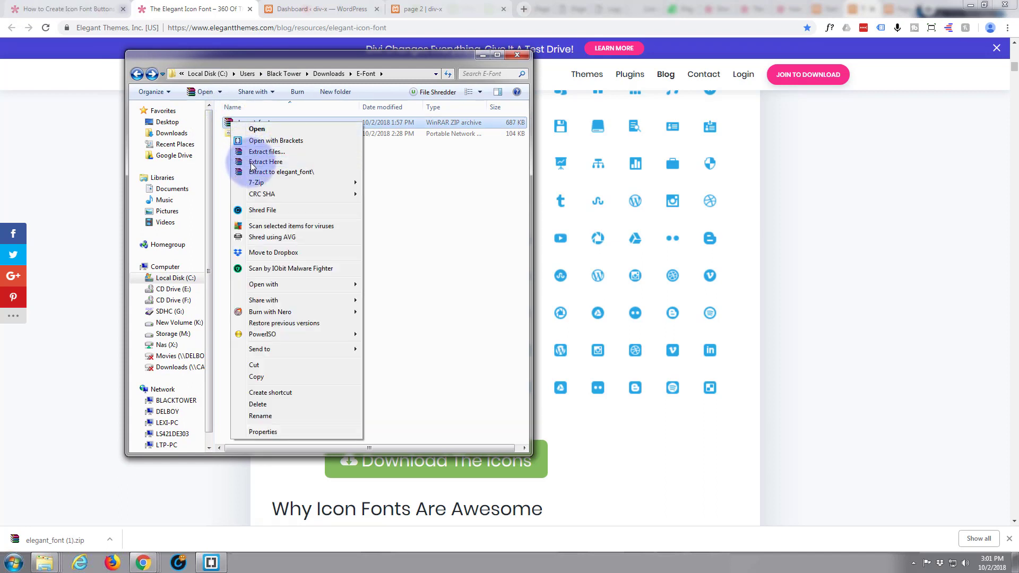
click(251, 163)
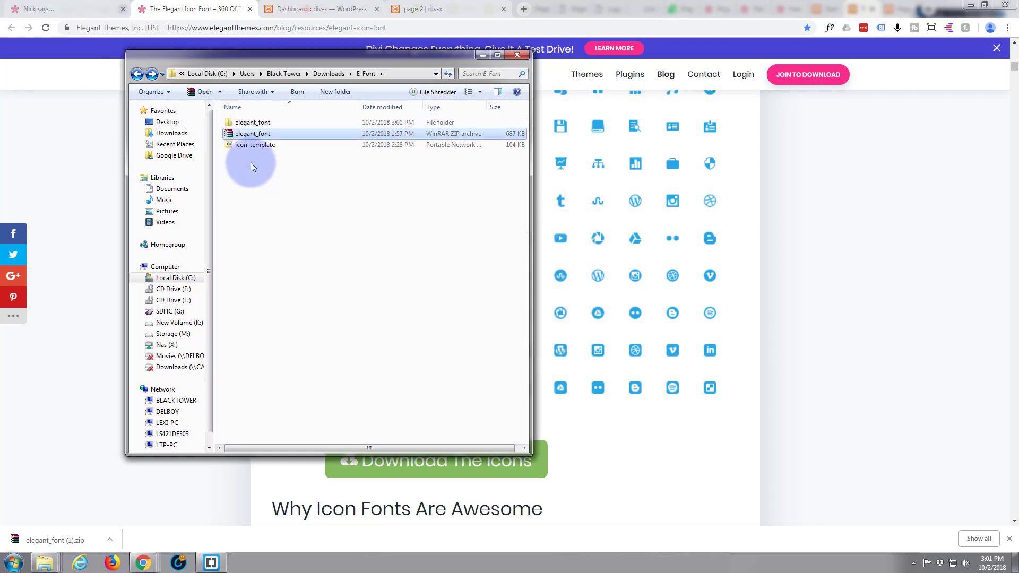
Step: Examine the font files in the fonts subfolder of HTML CSS inside the extracted elegant_font folder
click(229, 125)
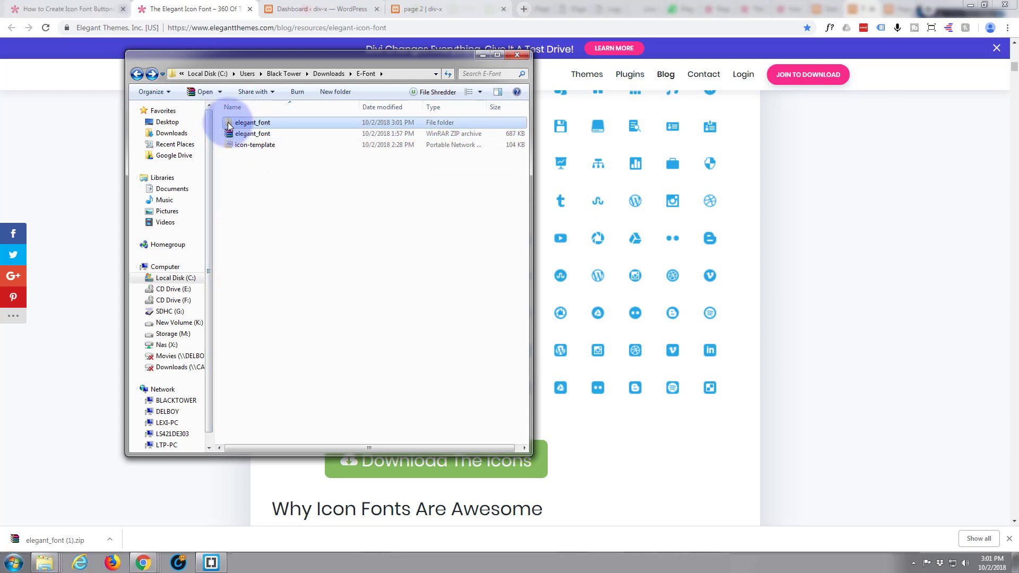
double_click(229, 126)
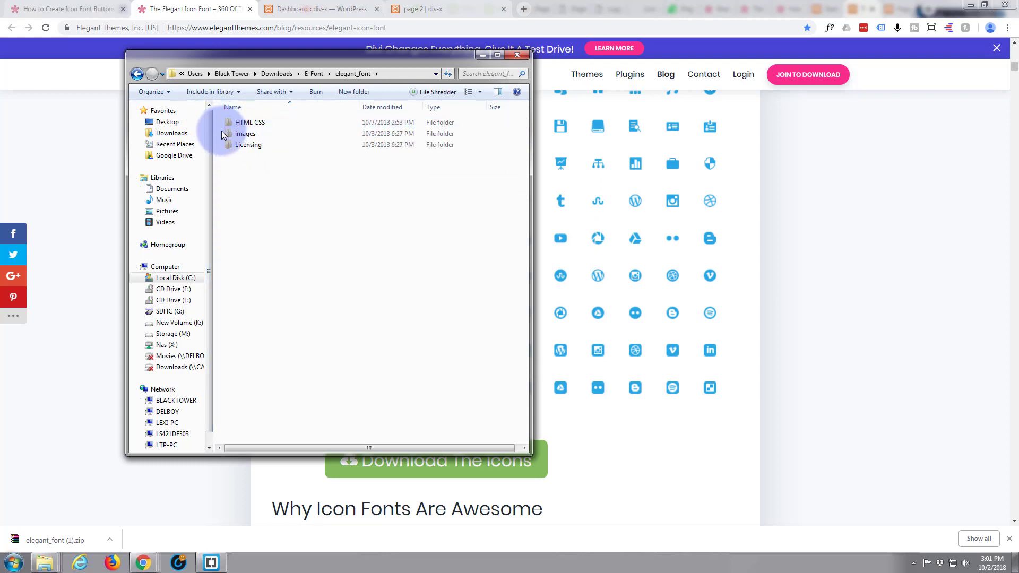
double_click(229, 125)
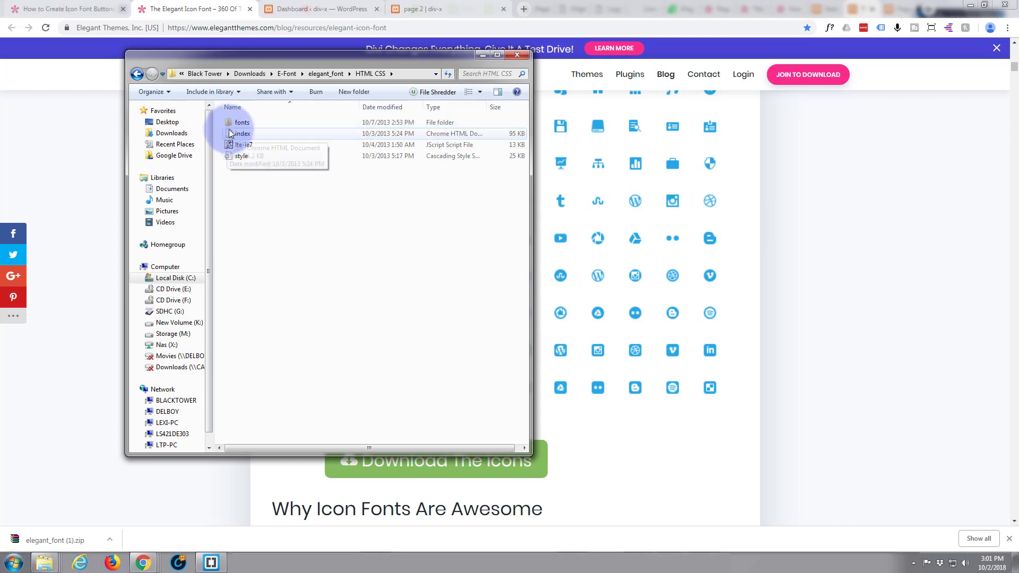
double_click(230, 127)
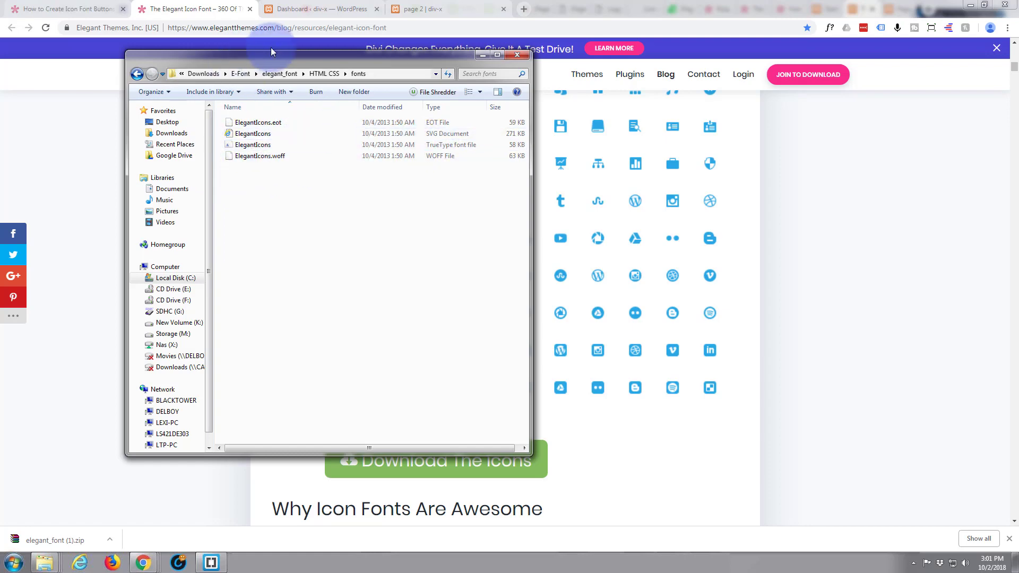
drag(289, 56, 222, 57)
drag(156, 67, 0, 89)
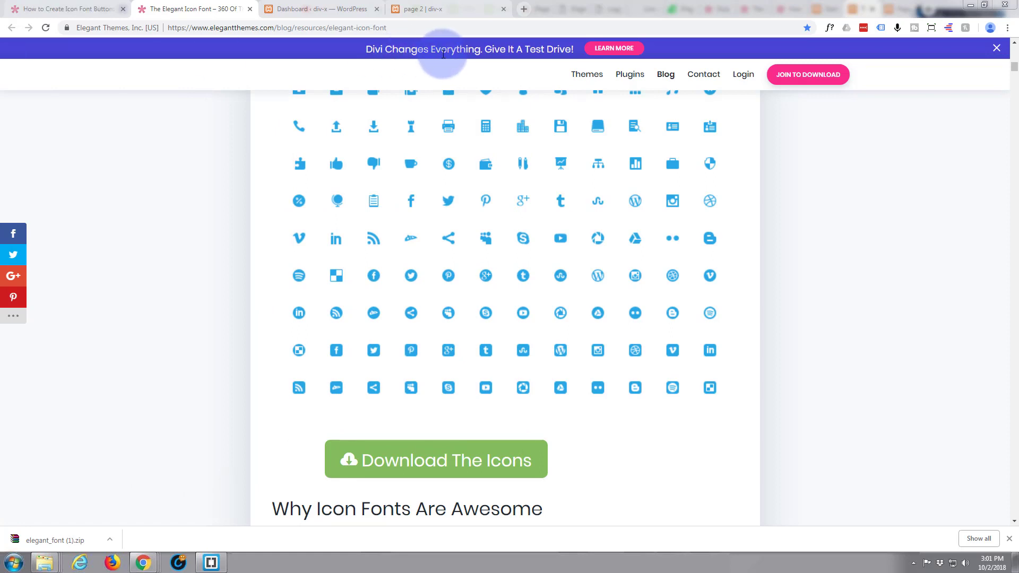
Step: Enable the Visual Builder on page 2 and duplicate the row containing the three icon text blocks
click(428, 9)
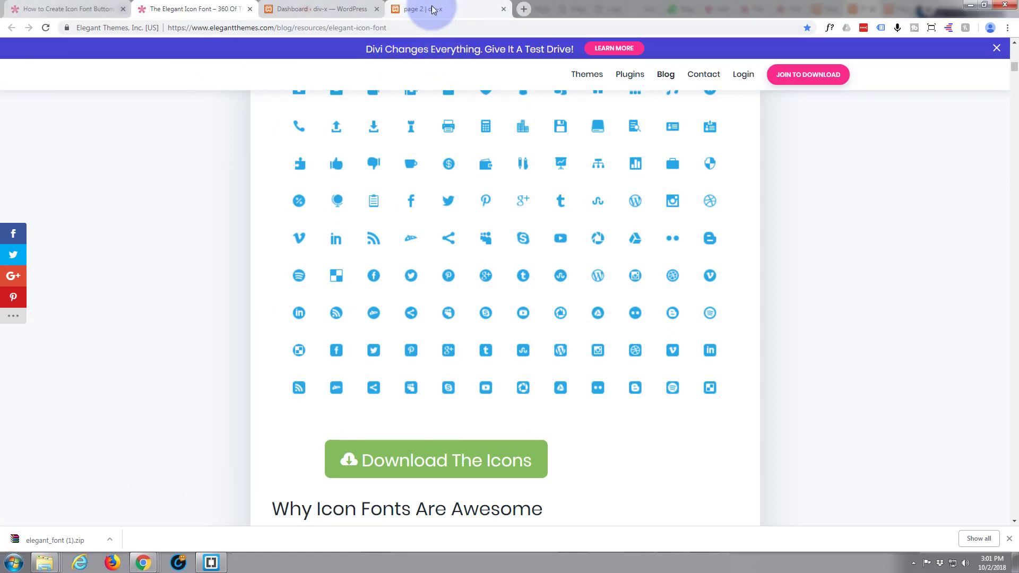
scroll(360, 155, down, 2)
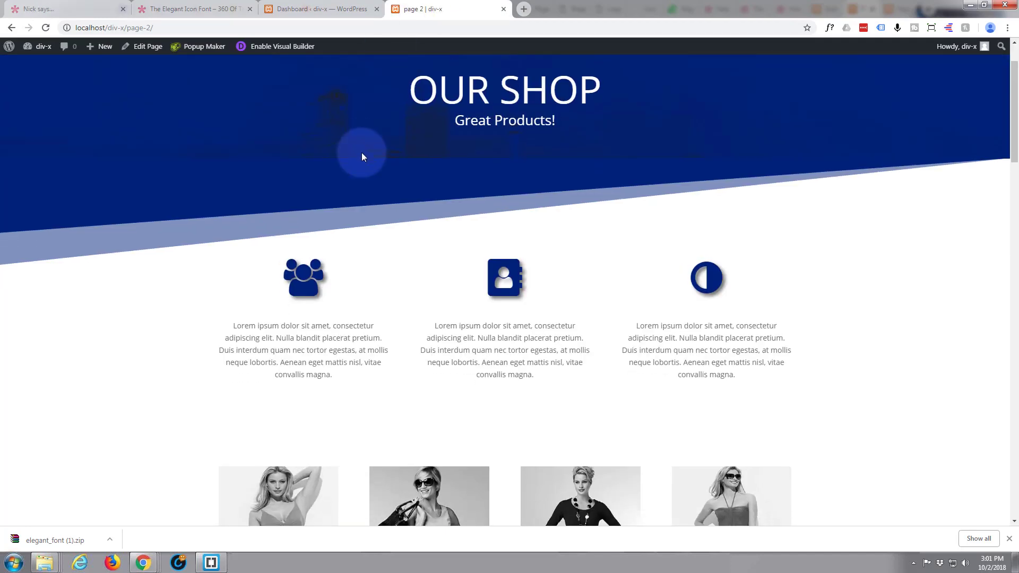
scroll(364, 155, up, 3)
click(281, 47)
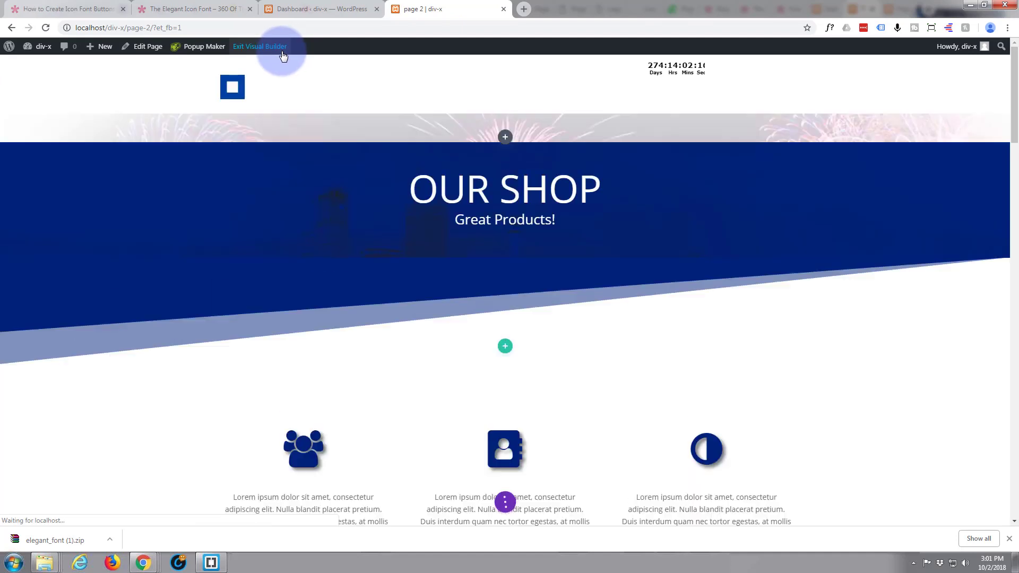
scroll(327, 228, down, 6)
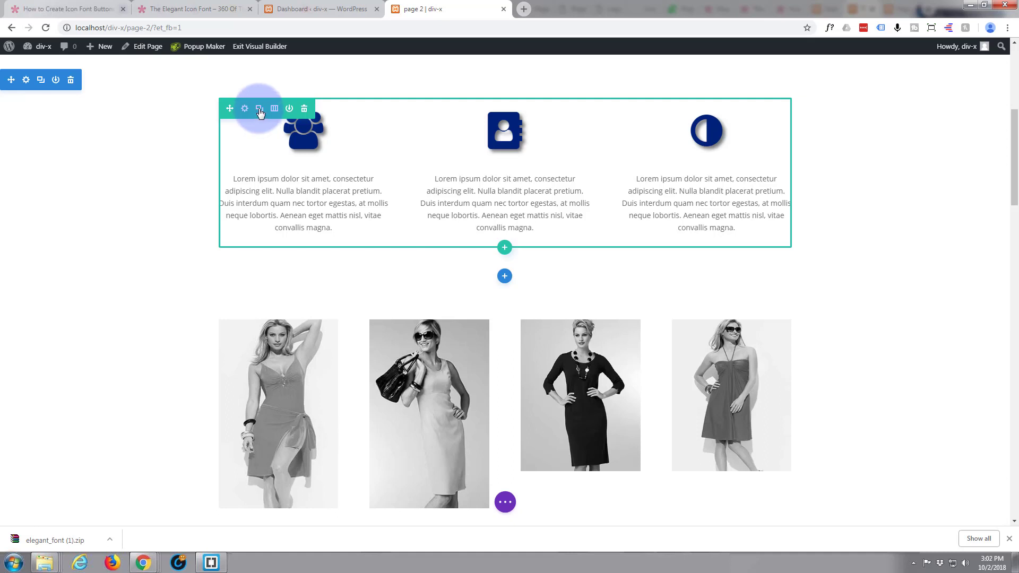
click(259, 110)
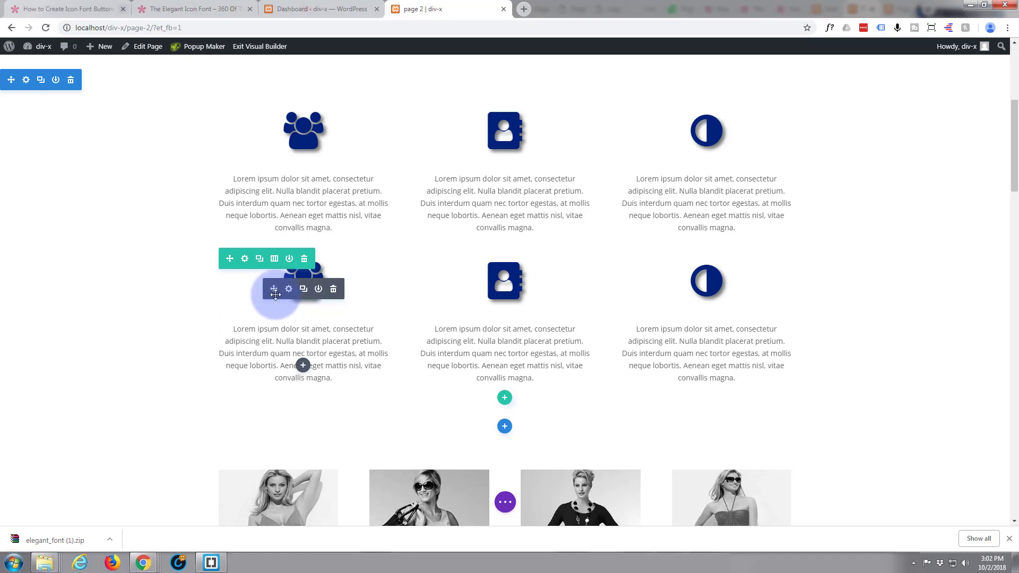
Step: Remove the fa-users icon paragraph from the HTML of the duplicated row's first text module and save the module
click(288, 289)
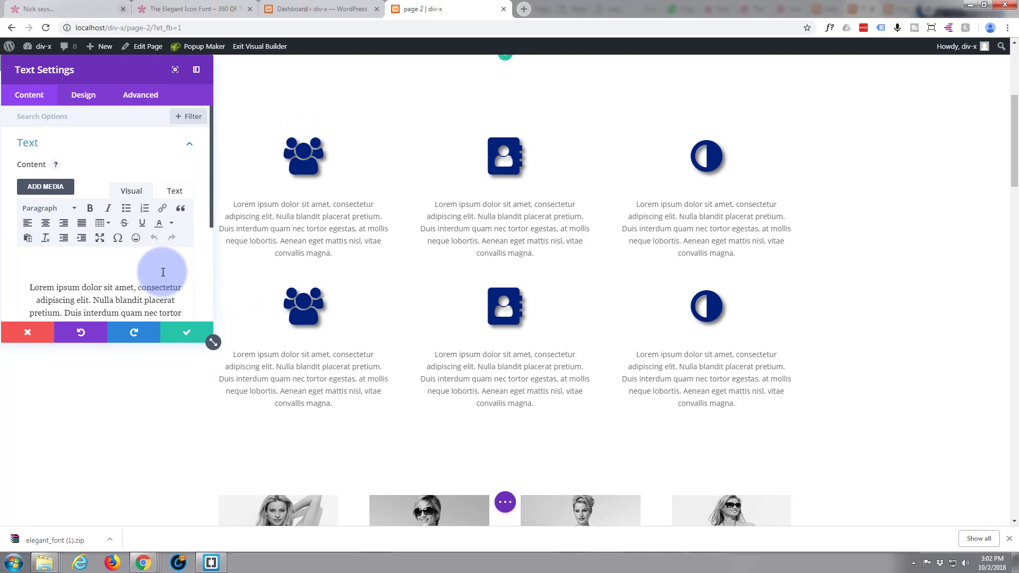
click(177, 191)
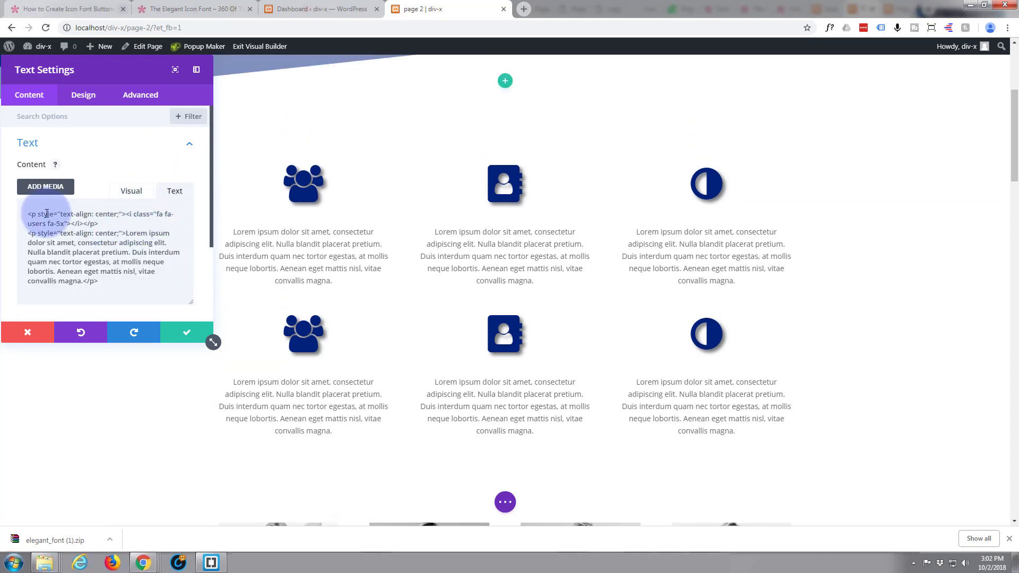
drag(25, 213, 111, 229)
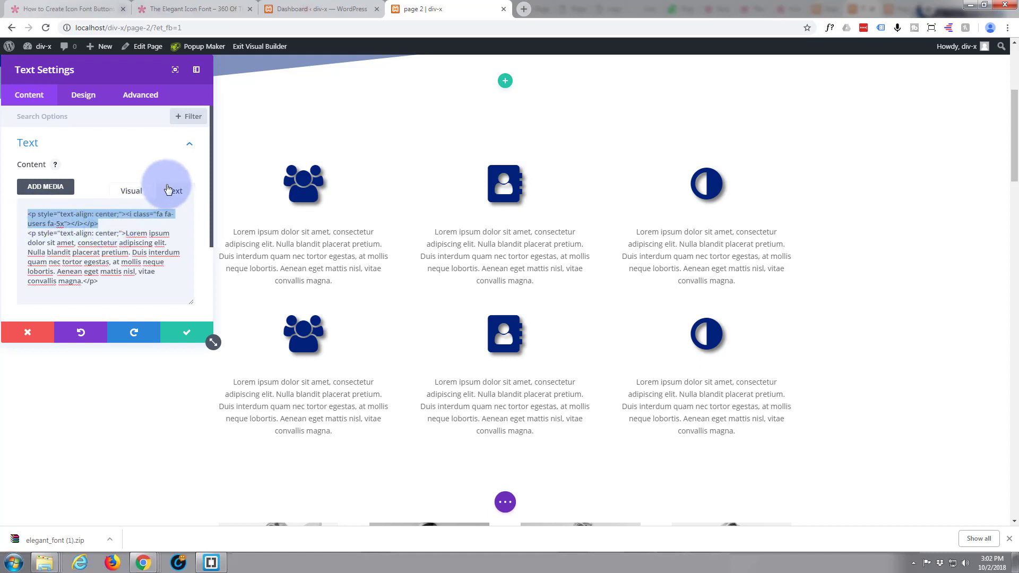
key(BackSpace)
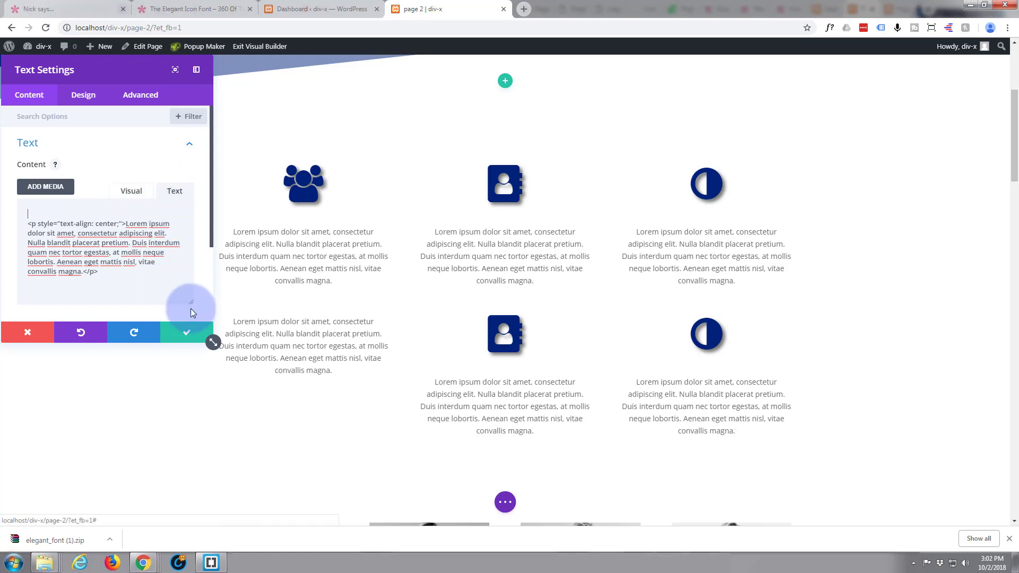
click(190, 334)
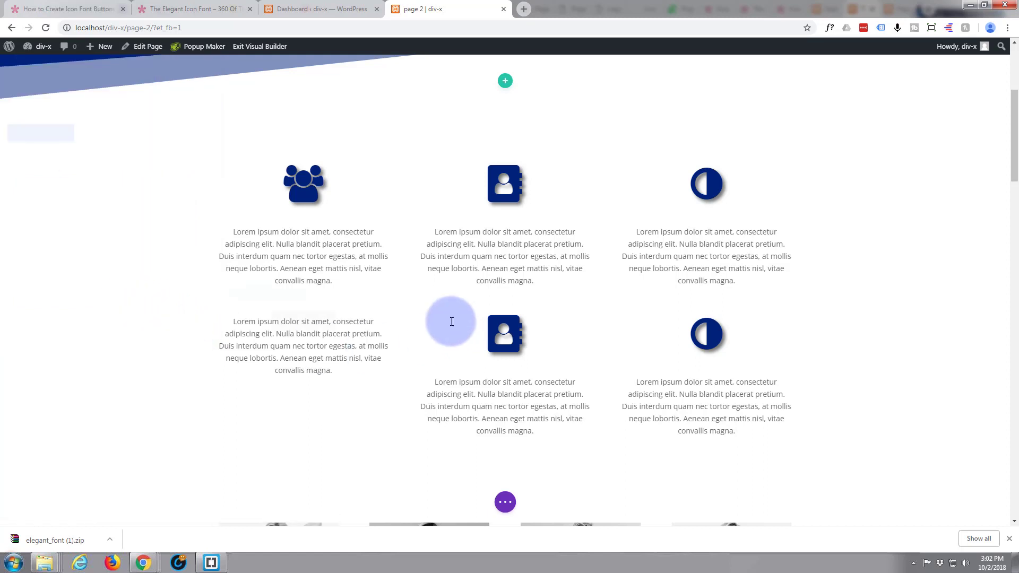
mouse_move(507, 334)
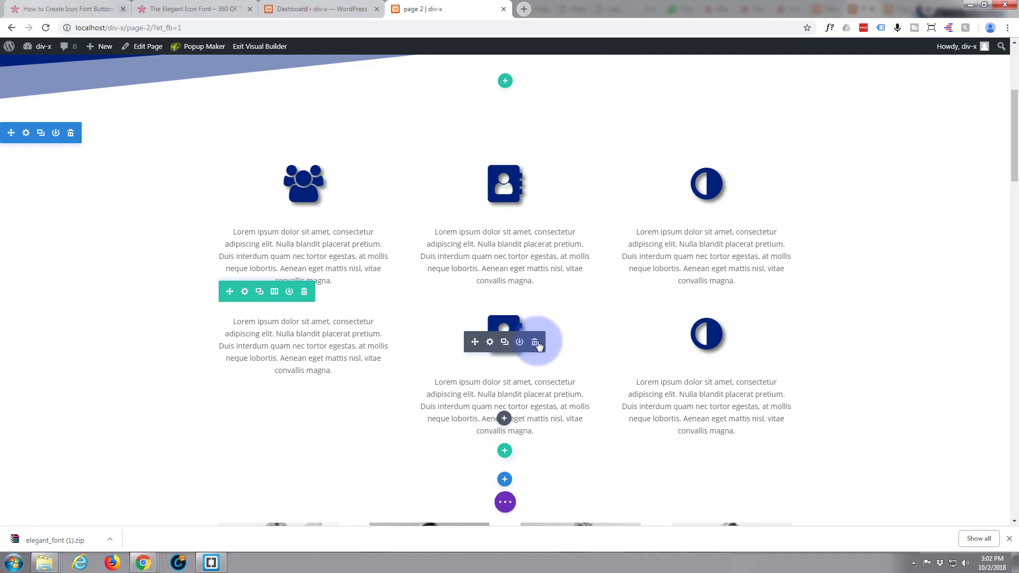
Step: Delete the second and third text modules of the duplicated row and duplicate its first text module twice
click(536, 344)
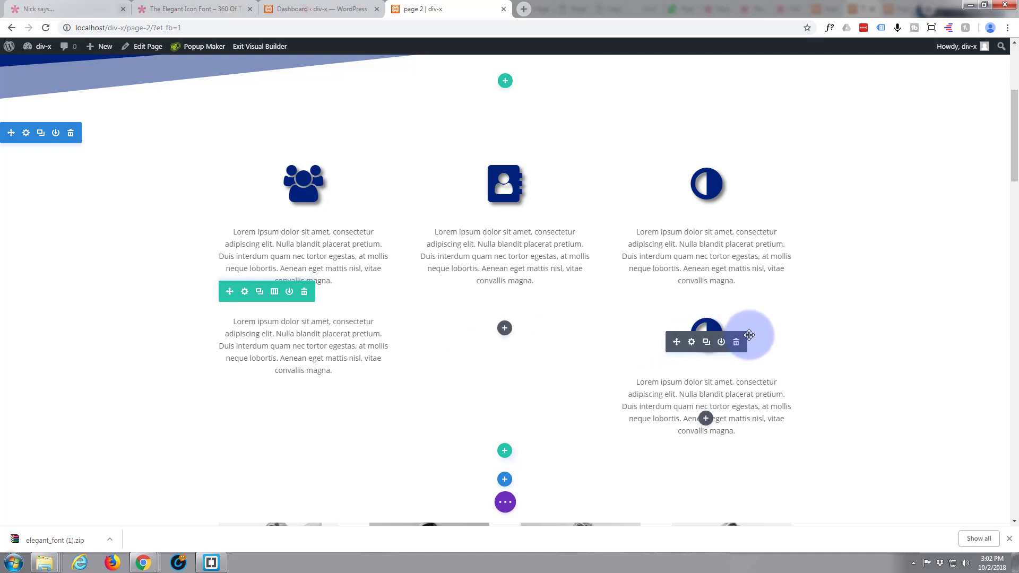
click(737, 342)
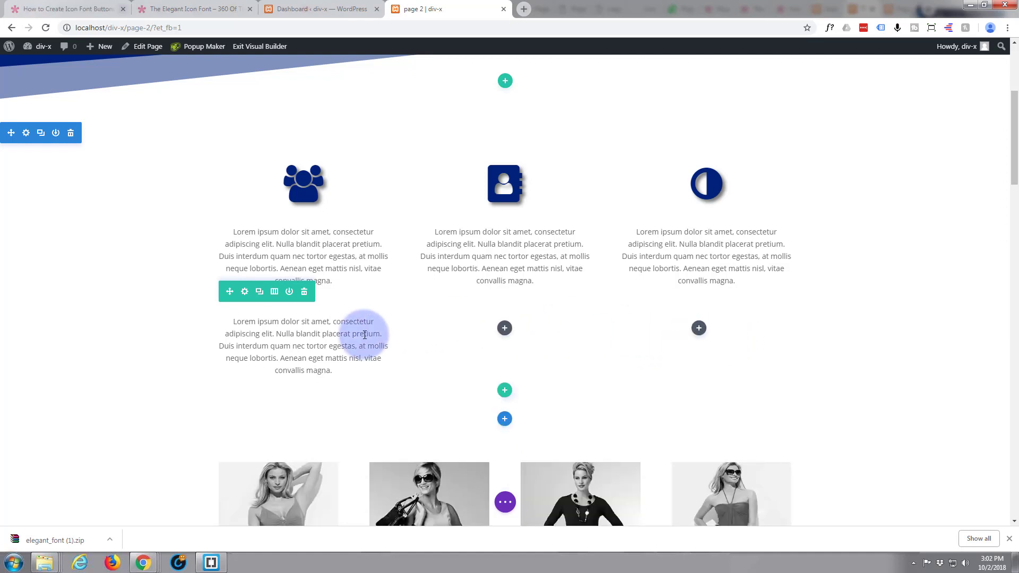
mouse_move(329, 326)
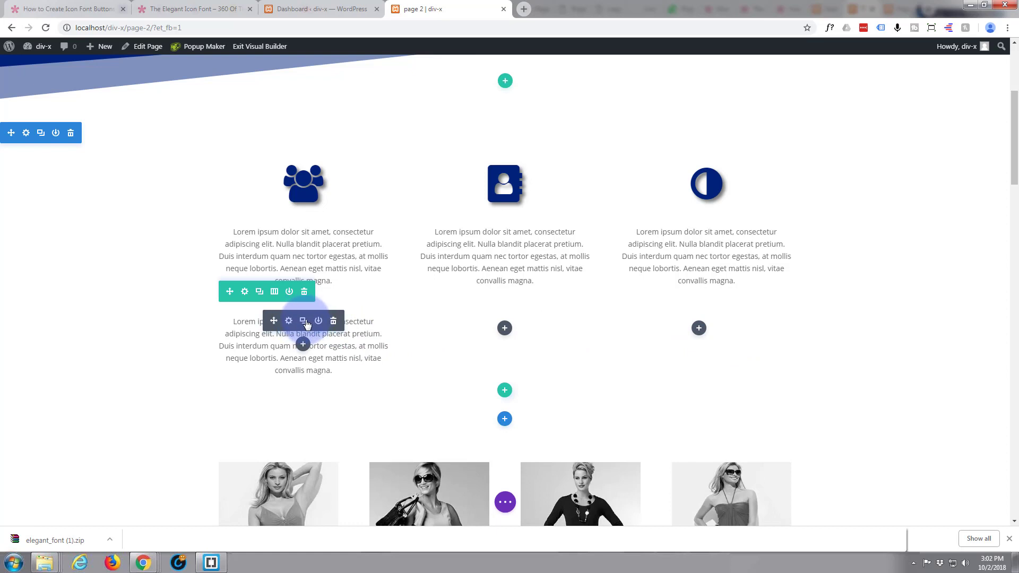
click(304, 322)
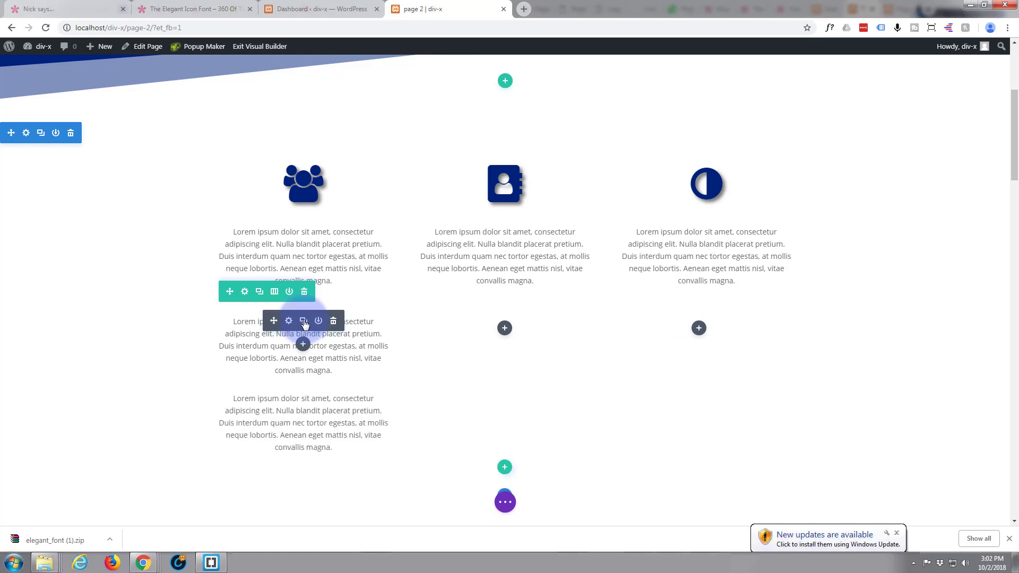
click(304, 322)
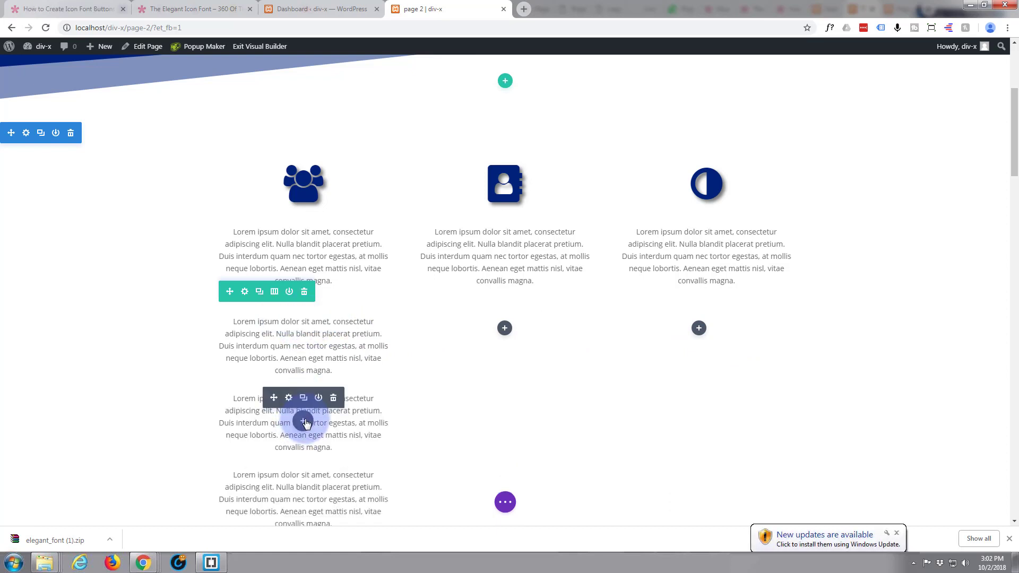
Step: Move the two text module copies into the row's empty third and second columns
key(ctrl+z)
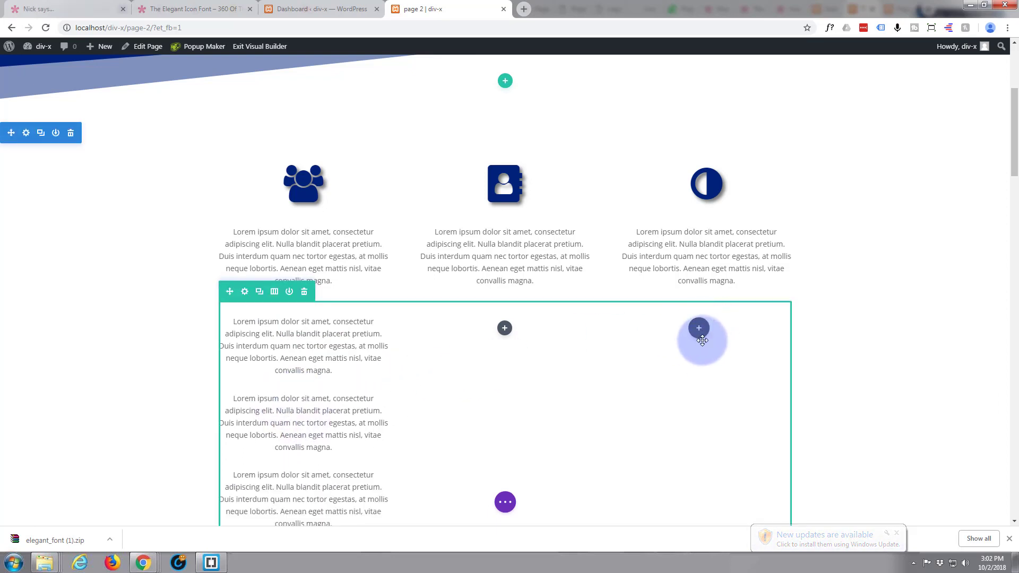
mouse_move(290, 419)
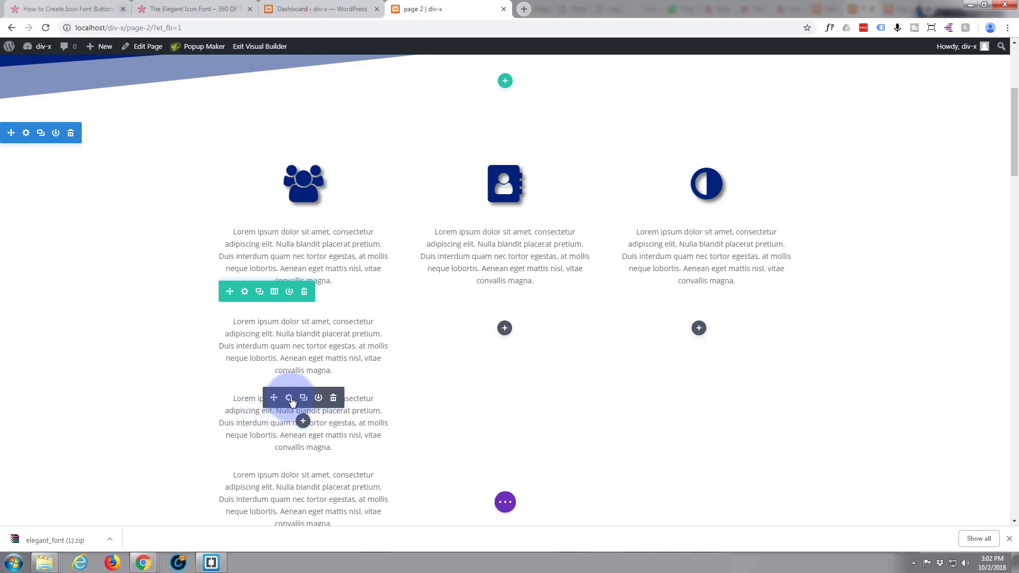
drag(290, 401, 711, 346)
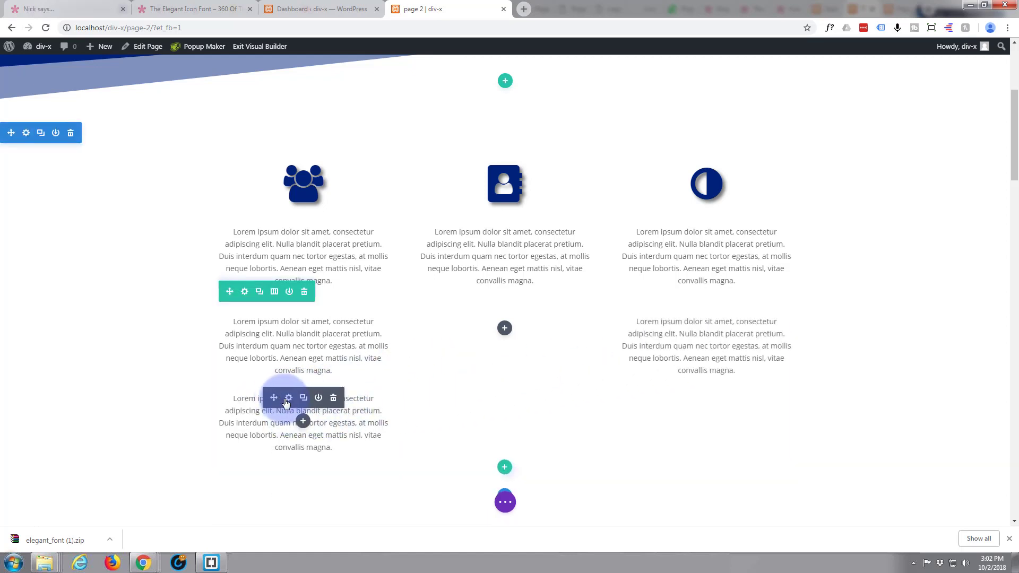
drag(274, 397, 530, 342)
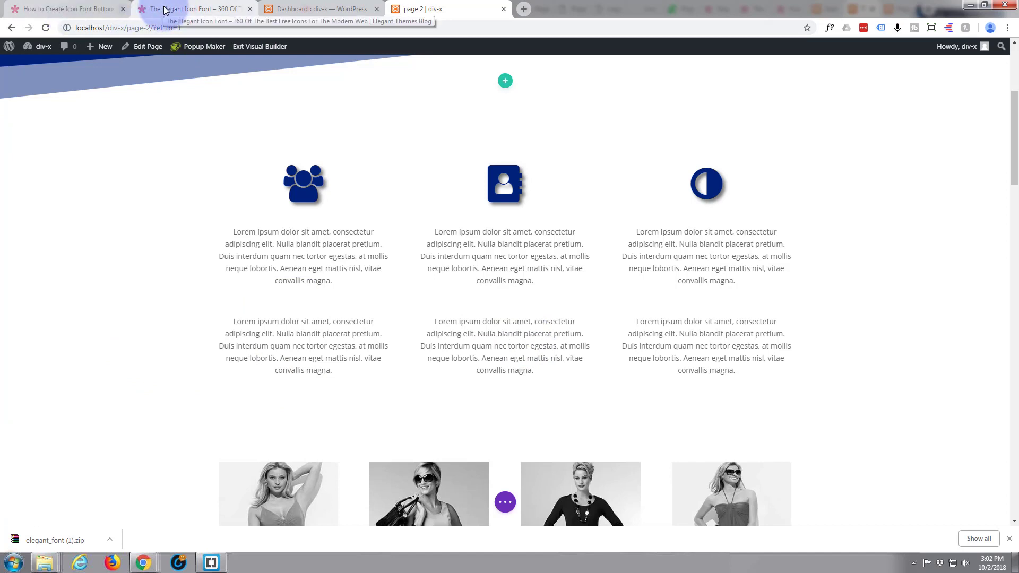
Step: Open the settings of the duplicated row's first text module and display the Heading 6 text design options
click(151, 7)
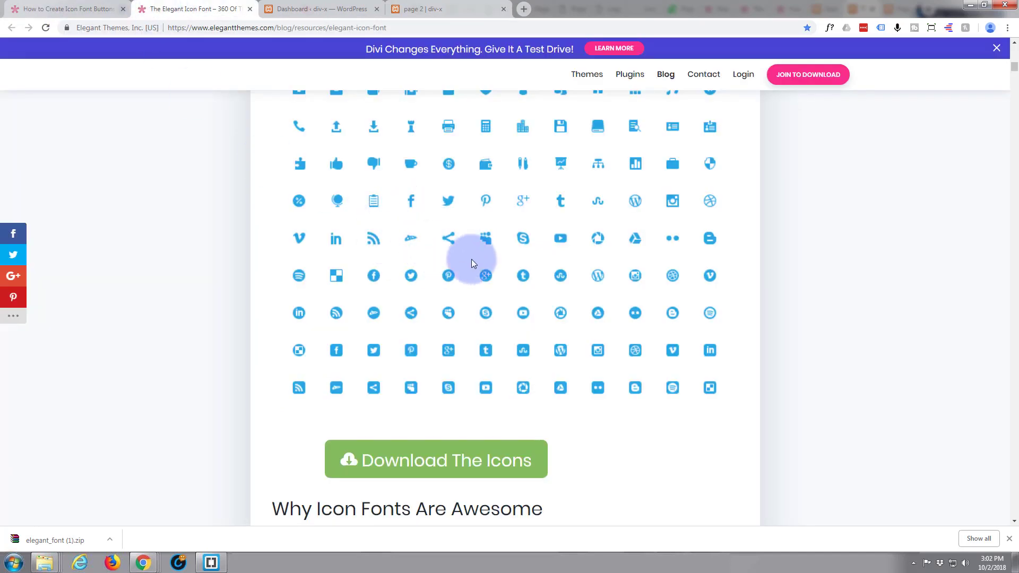
click(434, 10)
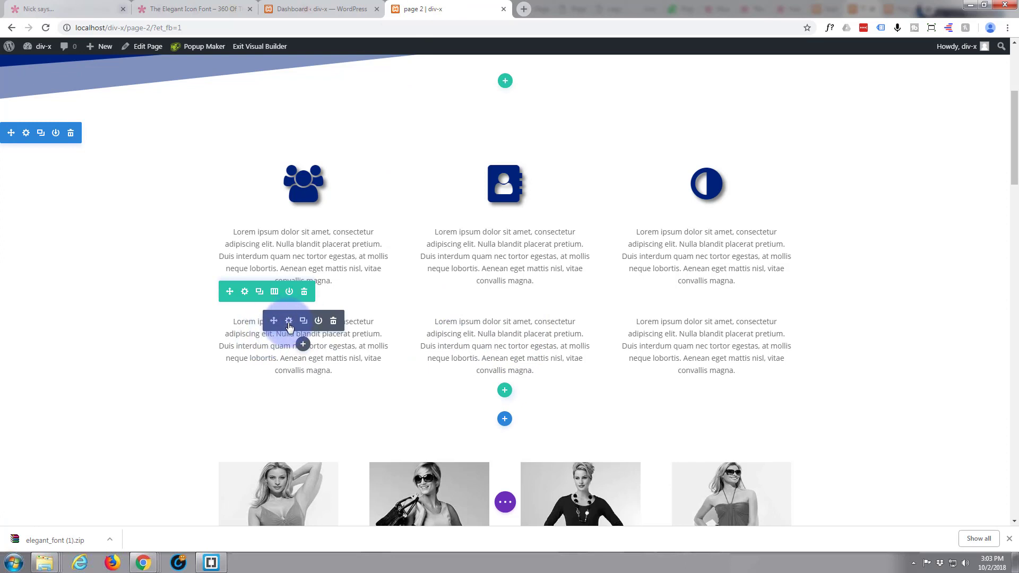
click(289, 323)
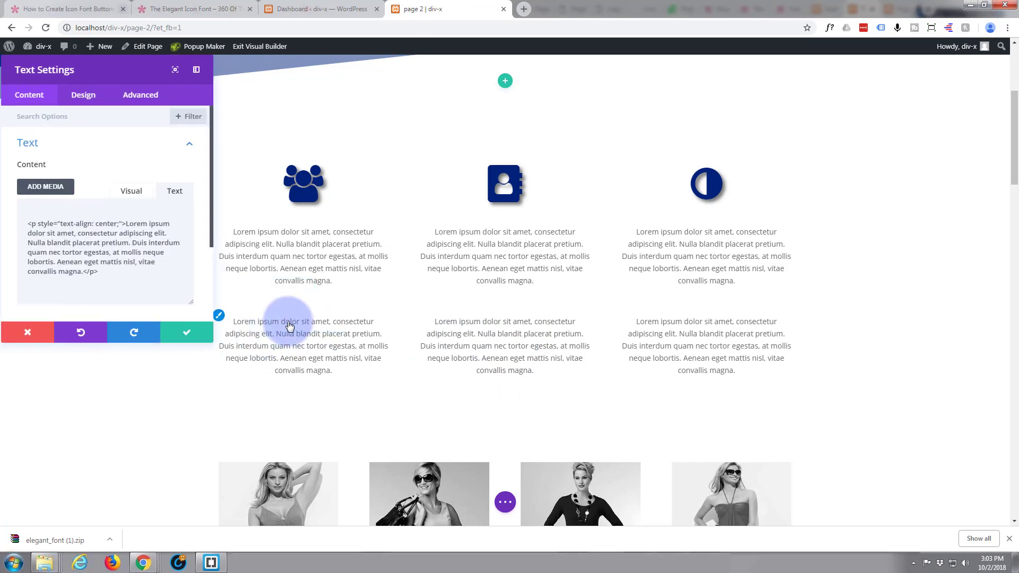
click(131, 192)
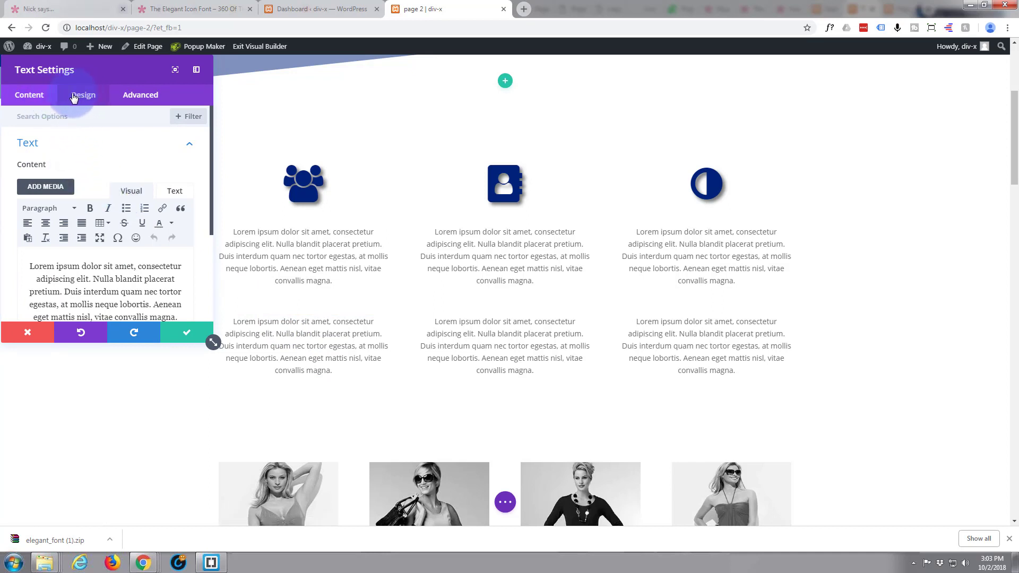
click(83, 96)
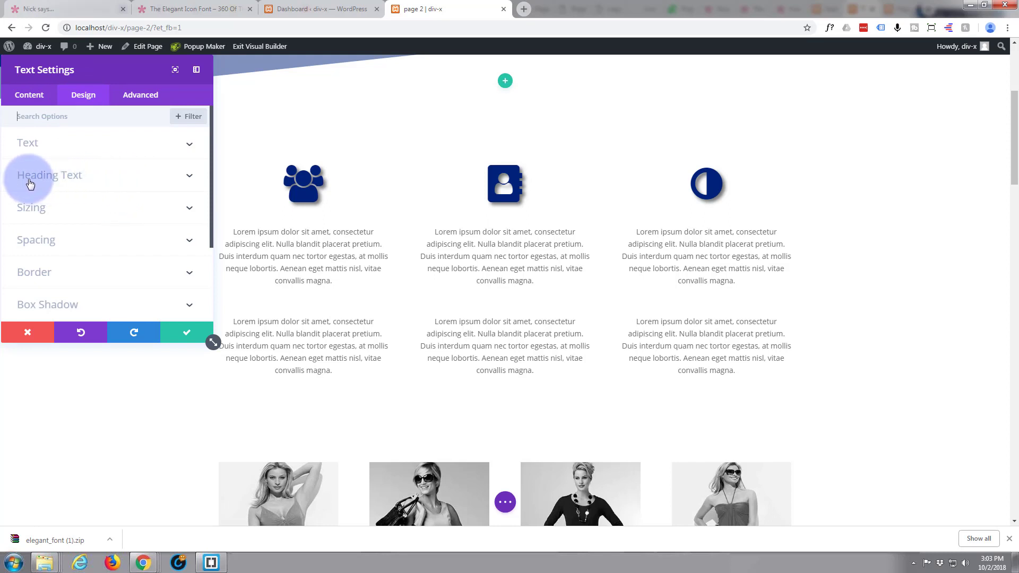
click(156, 182)
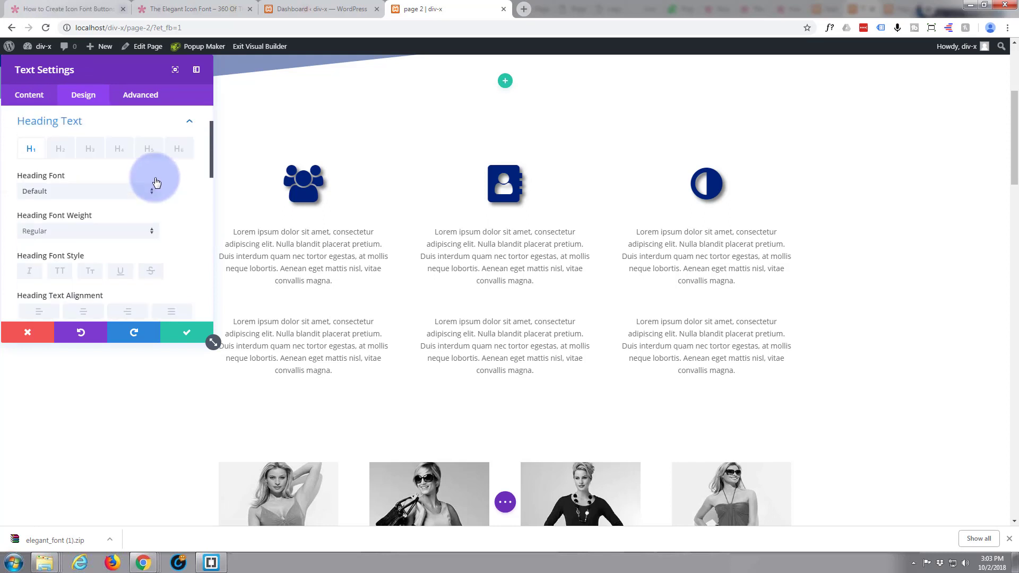
scroll(181, 207, up, 1)
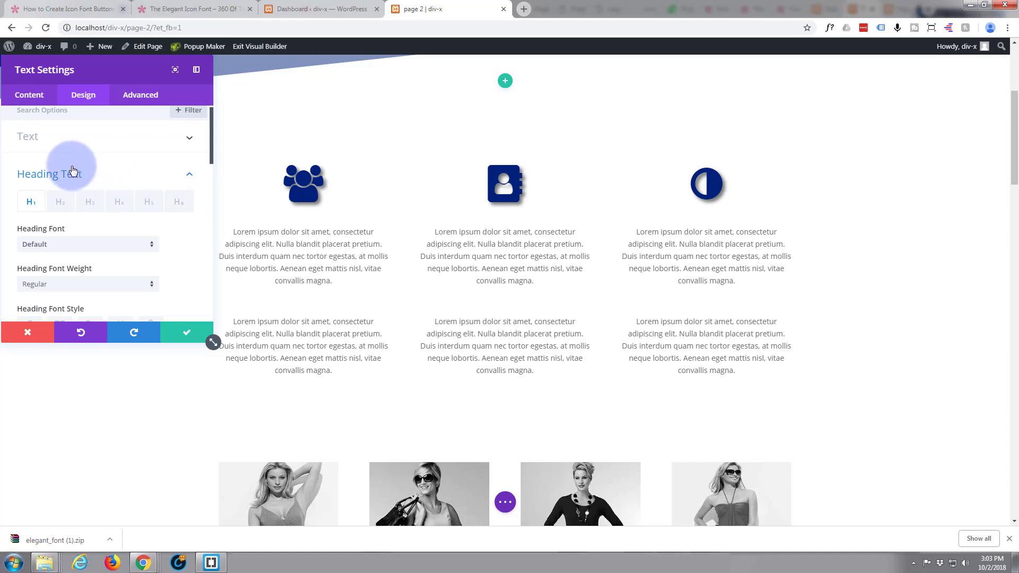
click(184, 206)
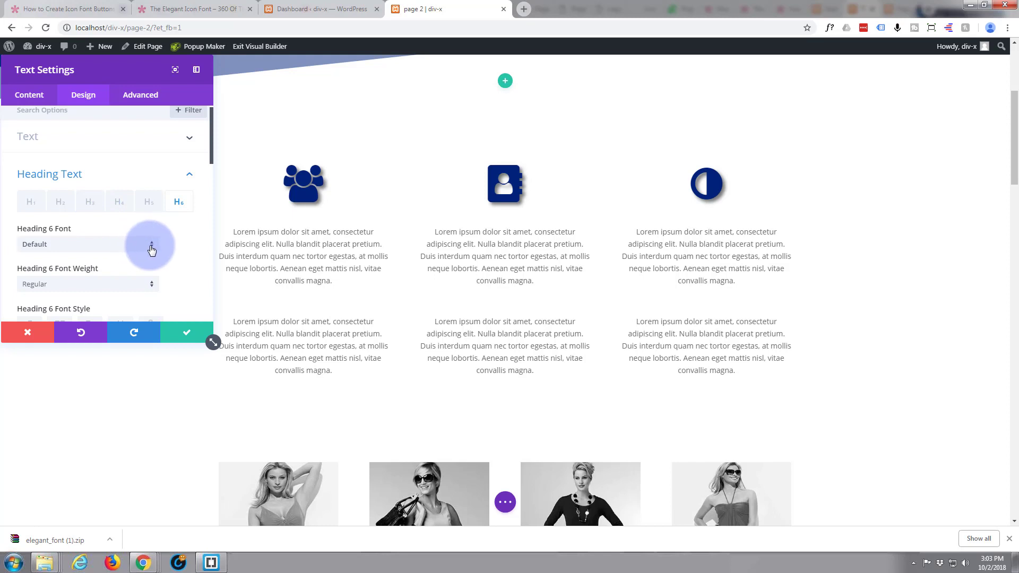
Step: Open the Upload Font dialog from the Heading 6 font choices
click(152, 248)
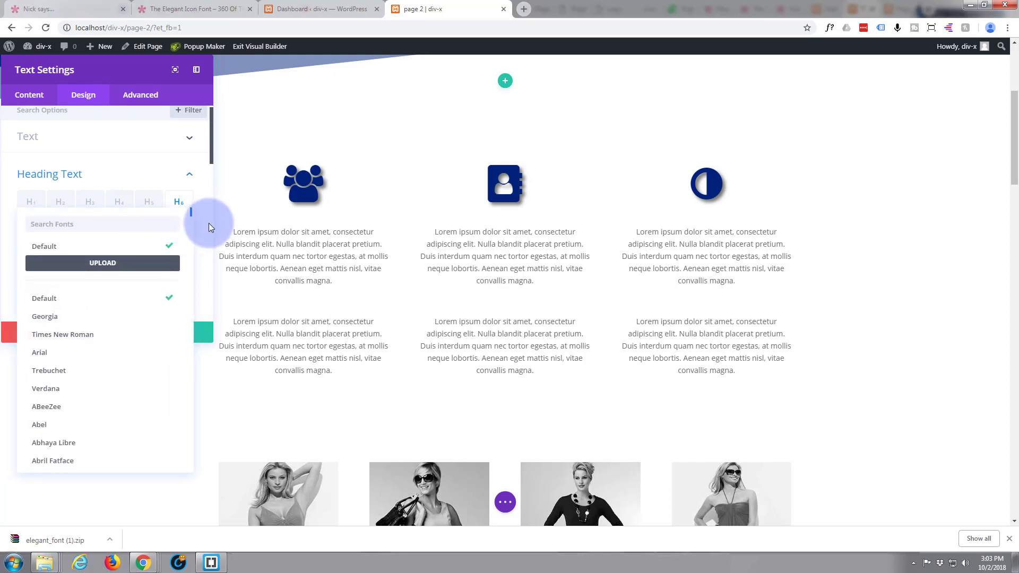
click(193, 221)
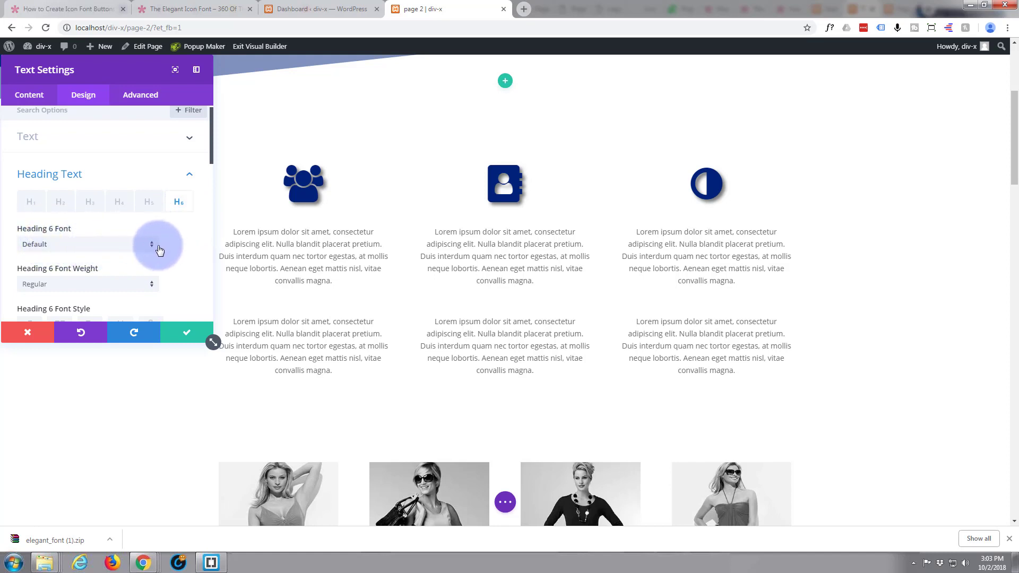
click(152, 247)
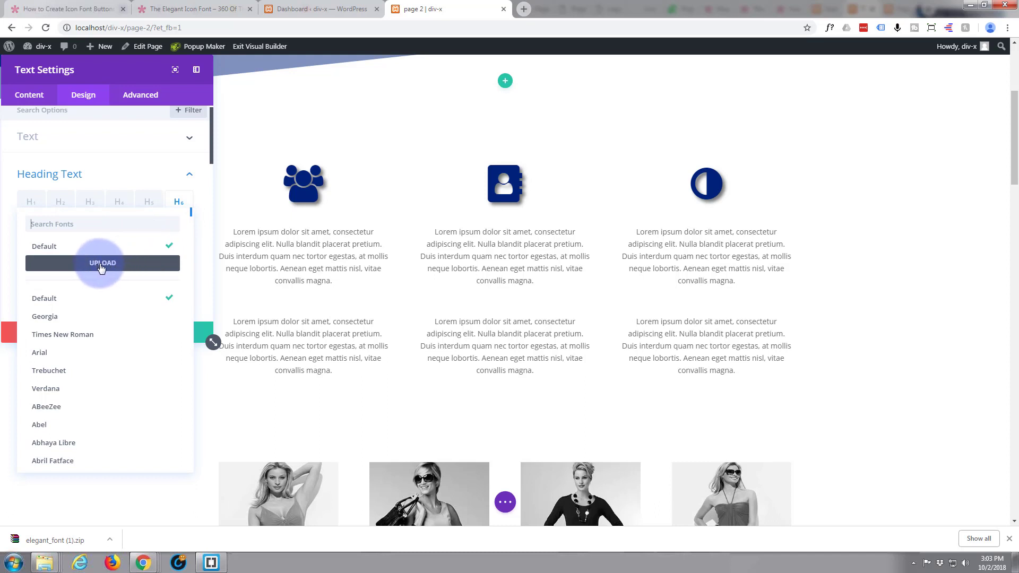
click(102, 264)
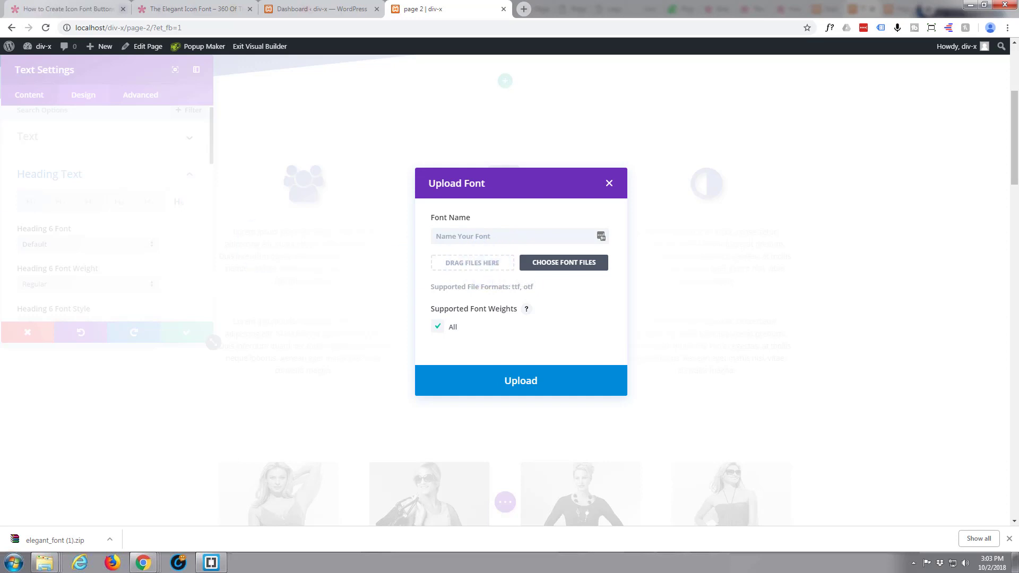
Step: Try to add the ElegantIcons TrueType file to the font upload straight from the fonts folder window
drag(1, 238, 469, 263)
drag(0, 90, 290, 83)
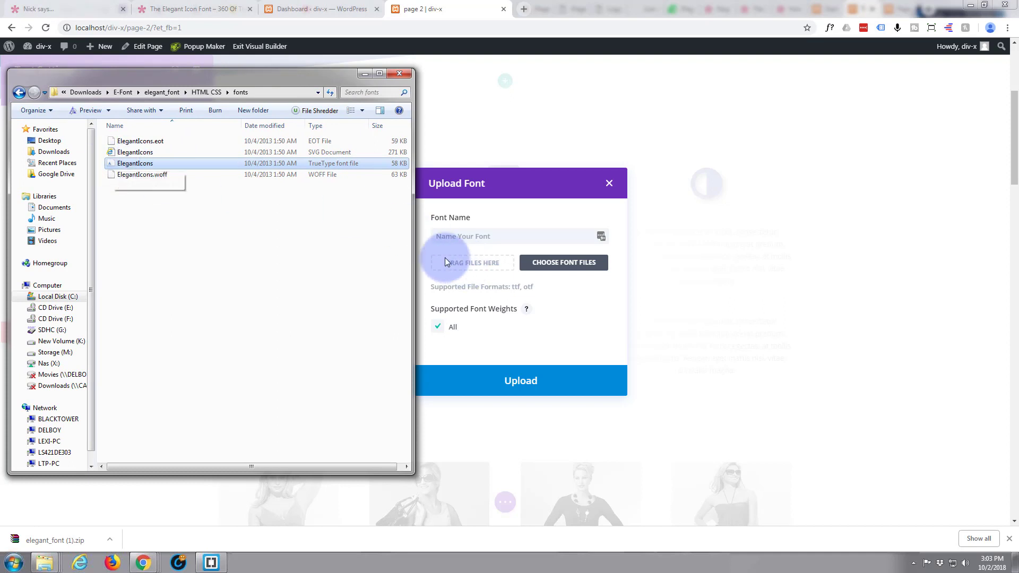
drag(114, 164, 501, 263)
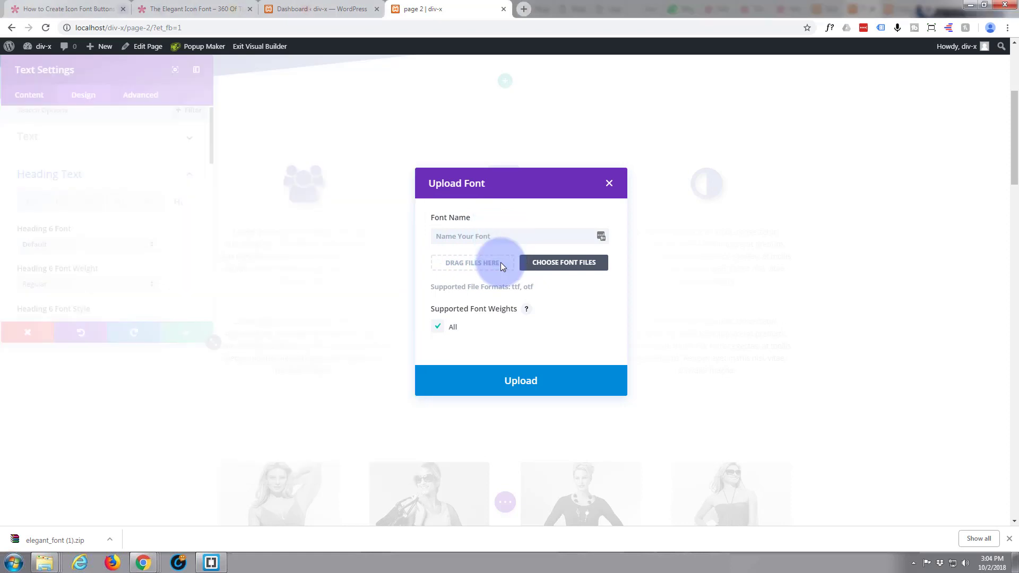
Step: Choose the ElegantIcons TrueType file from the fonts folder, name the font "Elegant font" and upload it
click(555, 264)
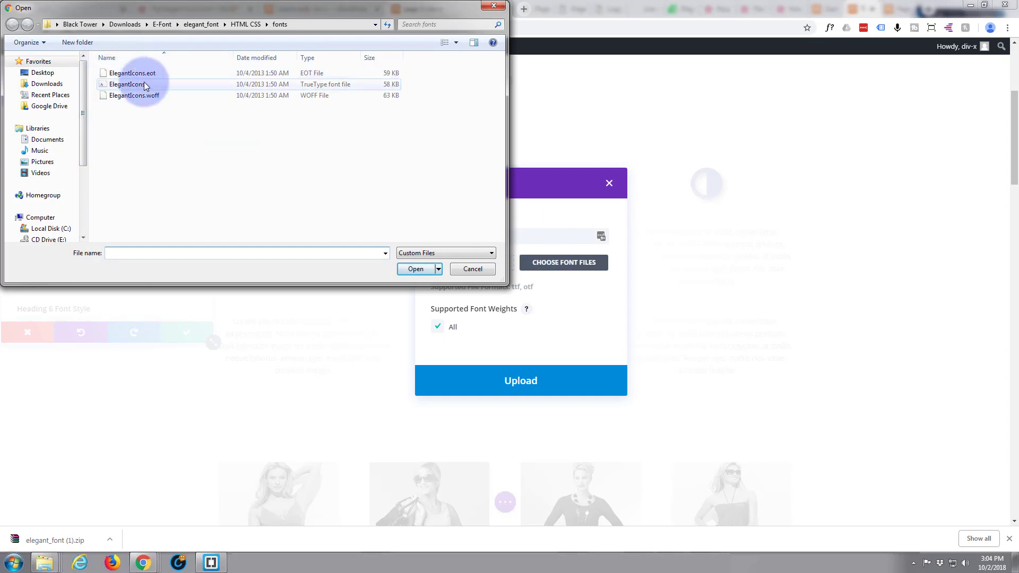
click(112, 84)
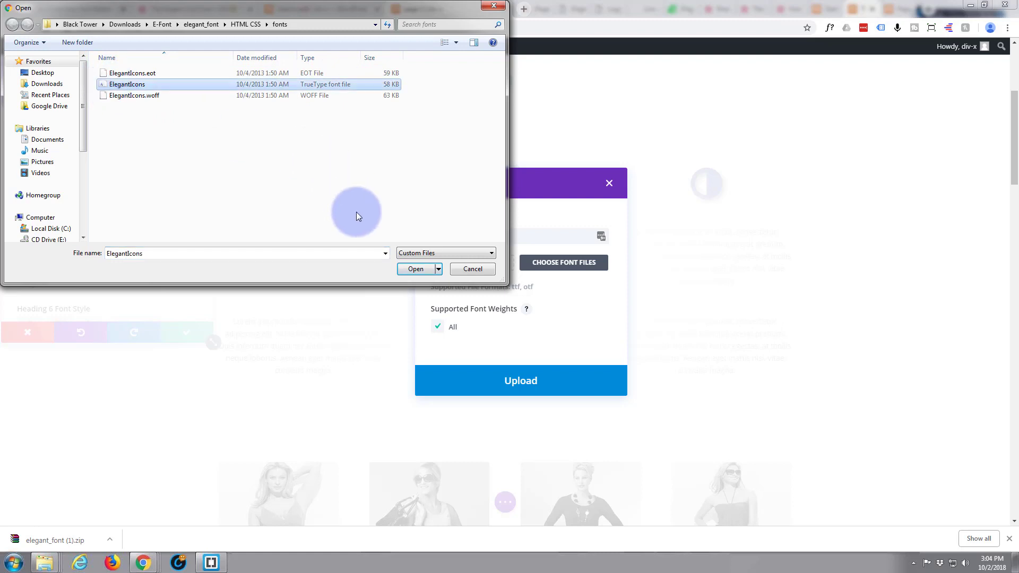
click(414, 269)
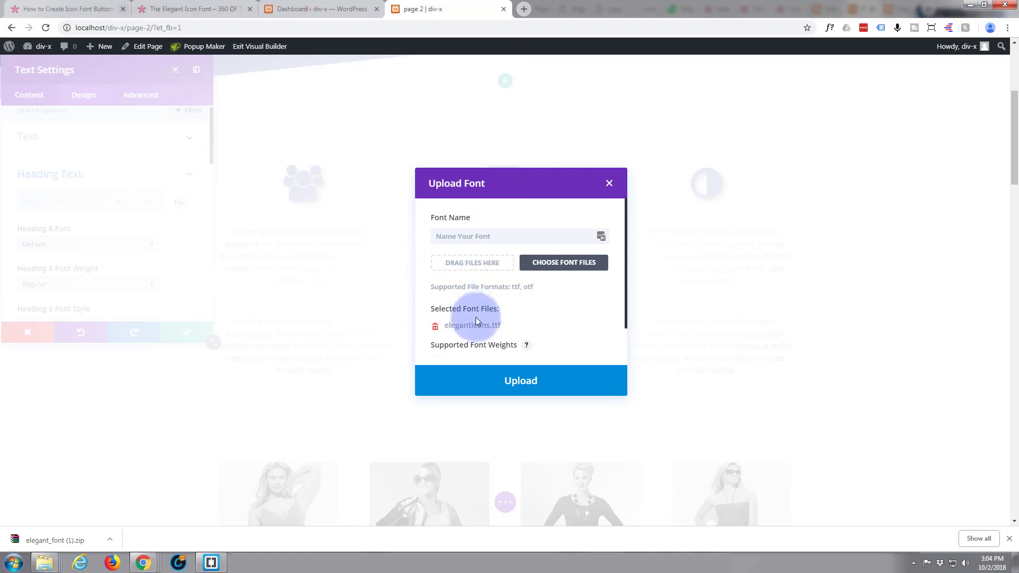
click(536, 386)
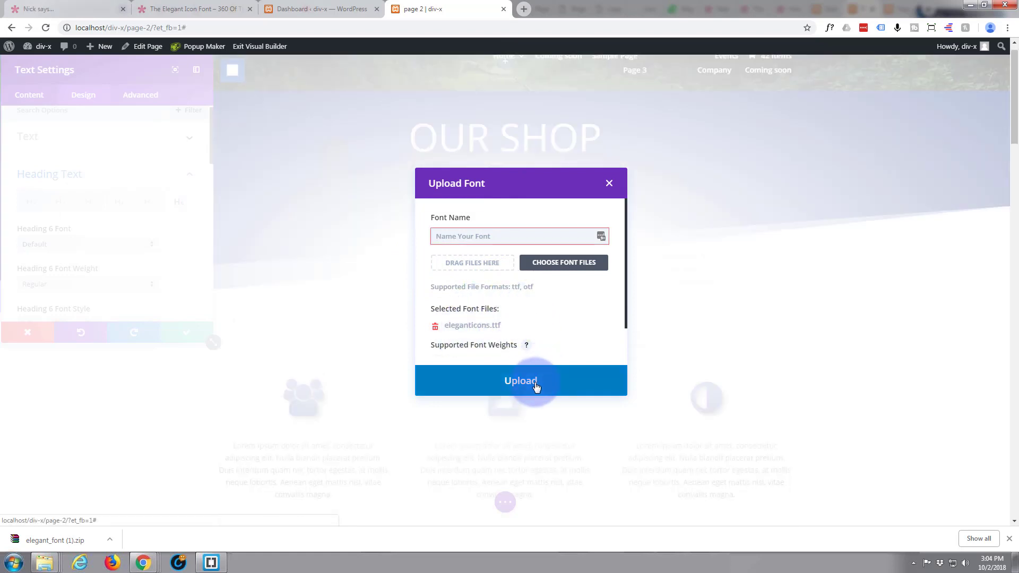
click(459, 235)
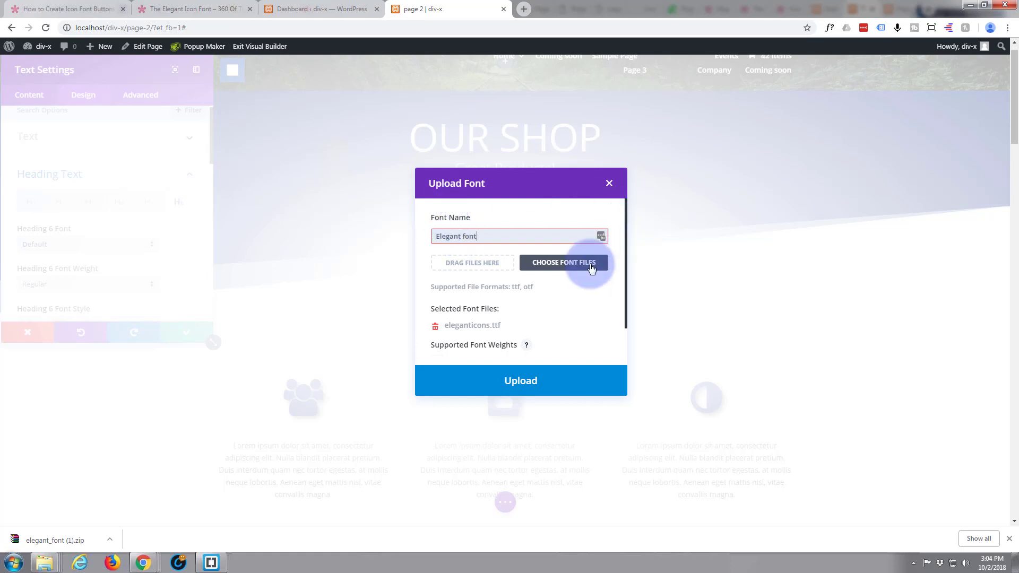
click(504, 390)
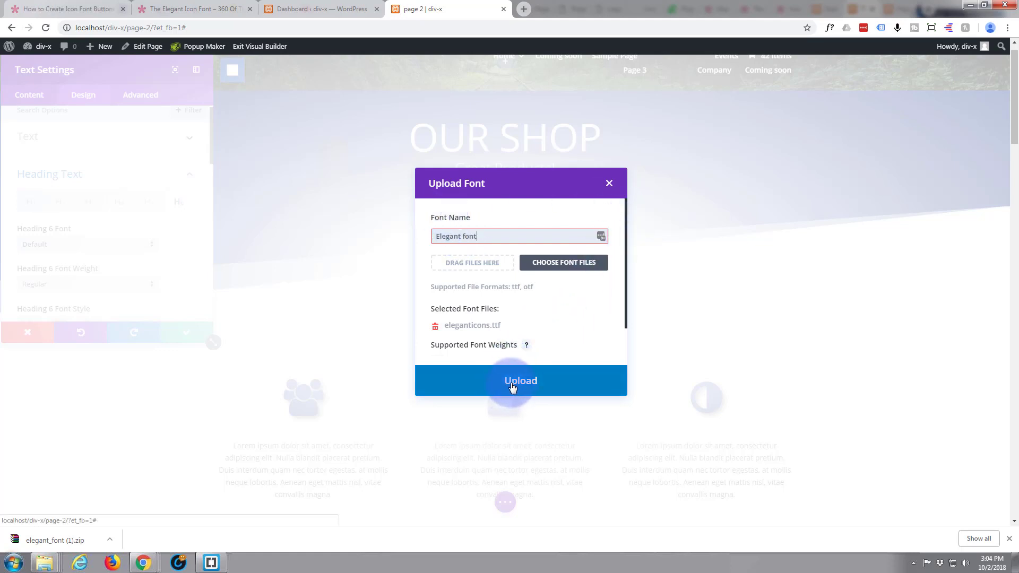
click(512, 388)
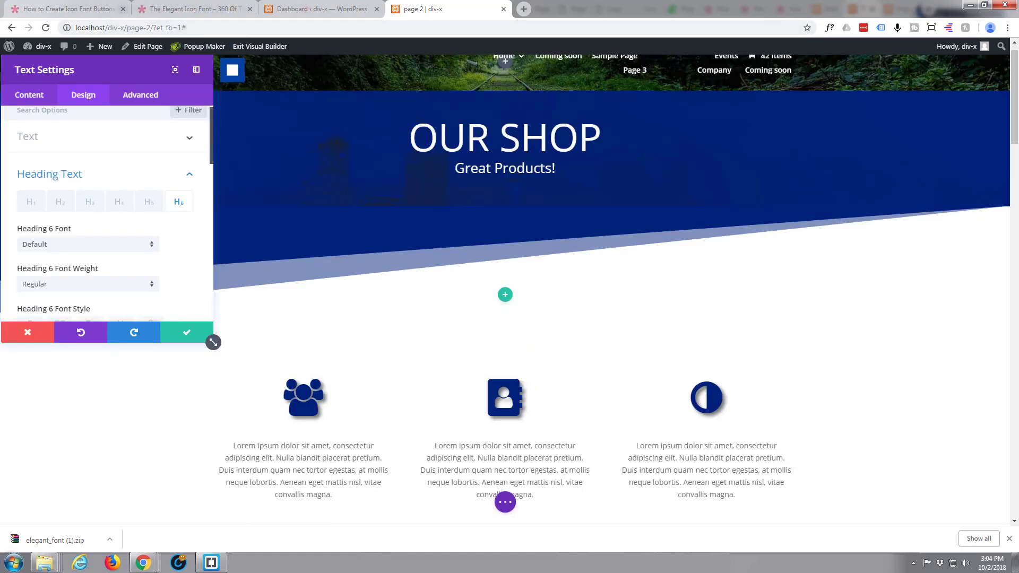
Step: Examine the chart of characters and their corresponding font icons in the icon font buttons blog post
click(62, 10)
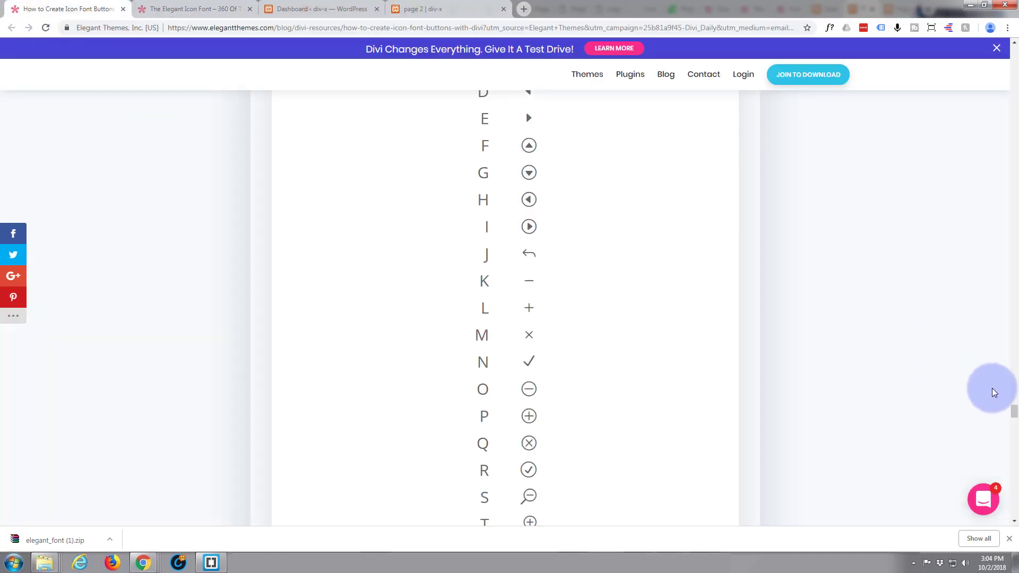
drag(1009, 410, 1012, 389)
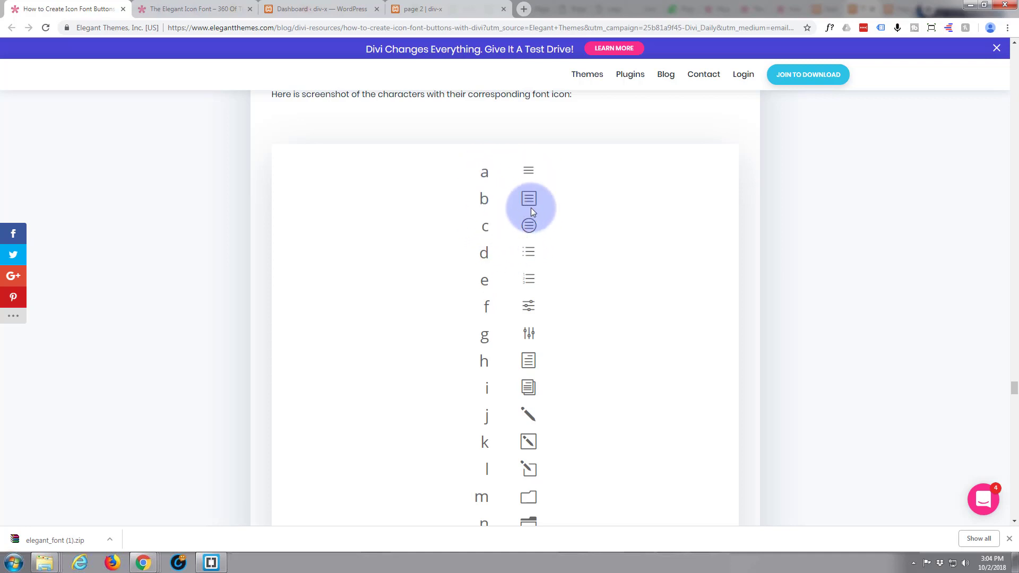
scroll(583, 322, down, 9)
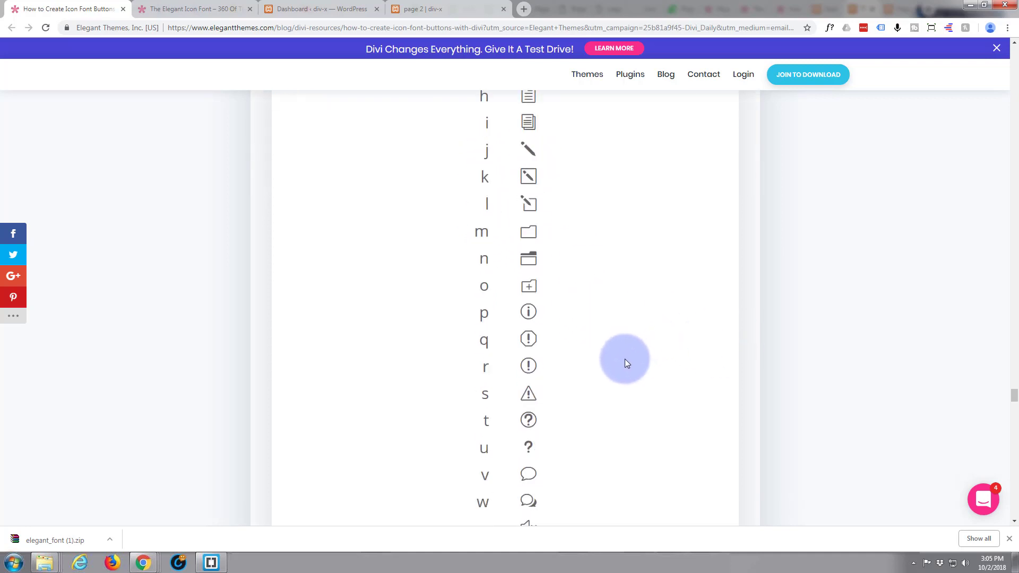
scroll(611, 361, down, 19)
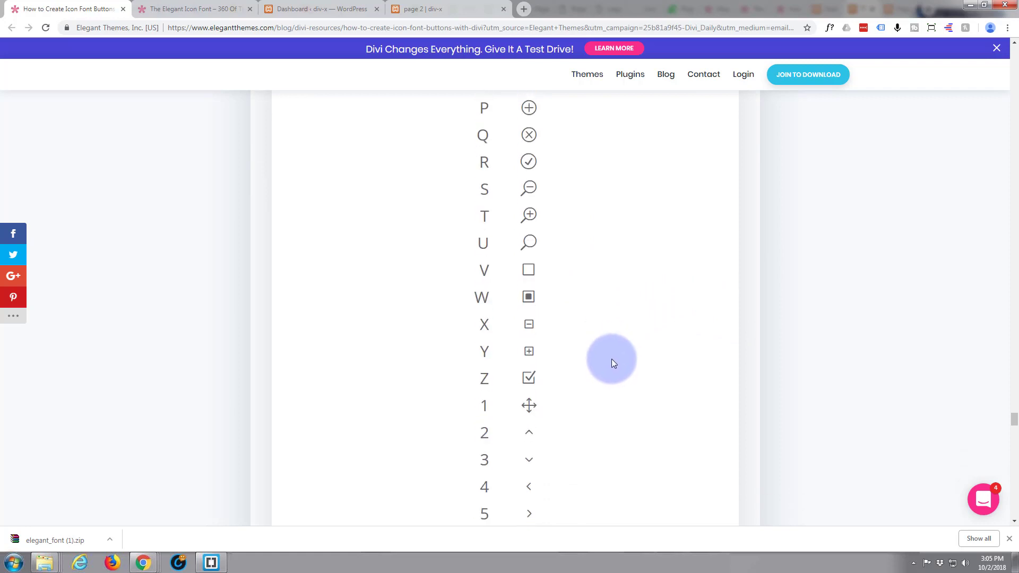
scroll(611, 363, down, 6)
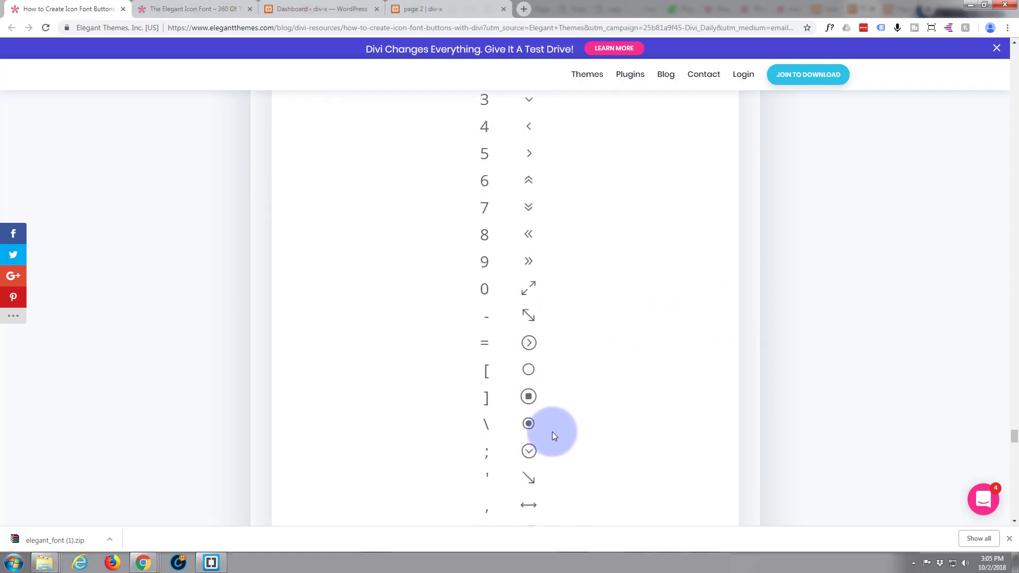
Step: Review the character-to-icon chart in the blog post again, from the number and symbol rows back to the letter a
scroll(552, 435, down, 1)
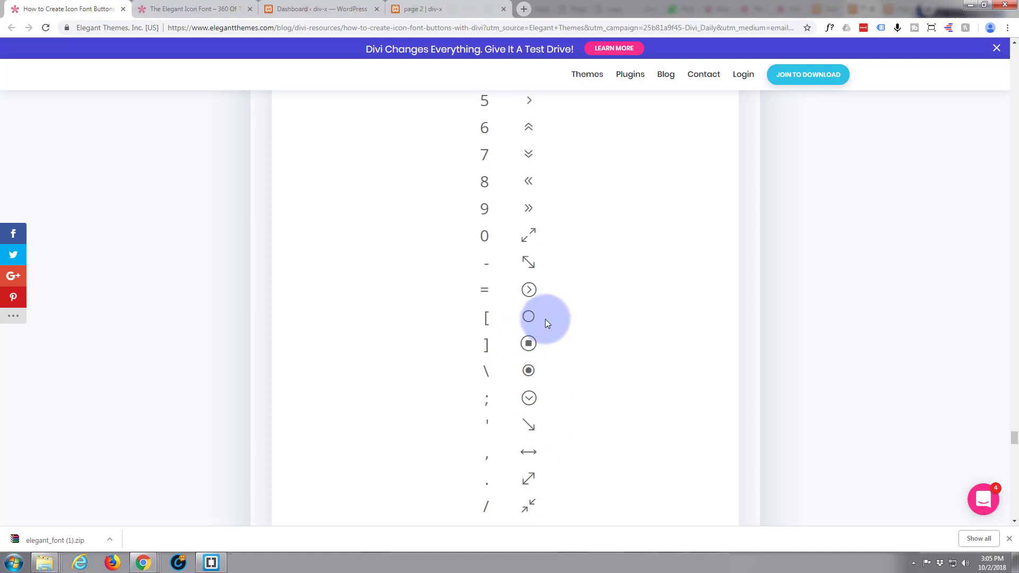
scroll(569, 381, up, 12)
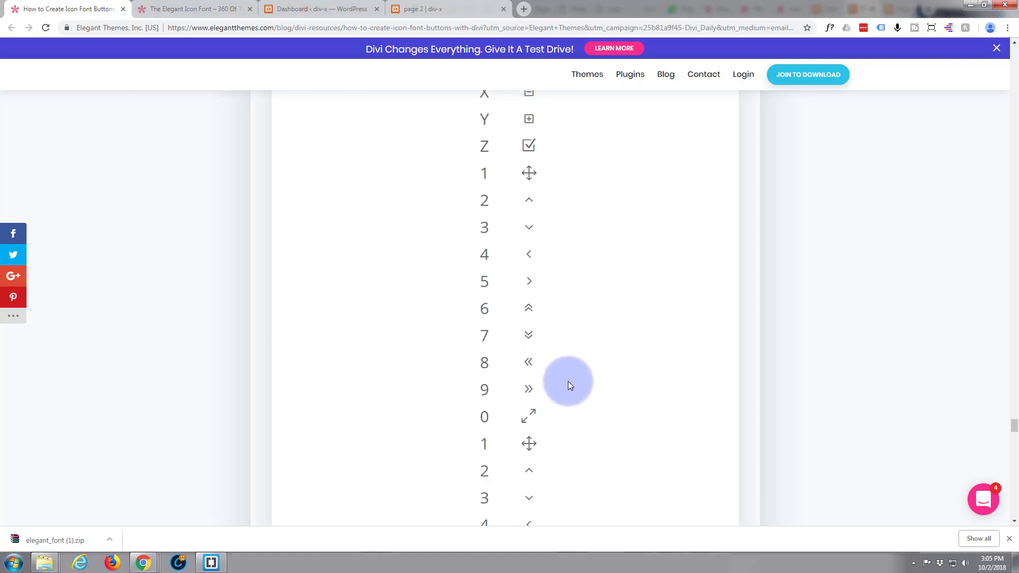
scroll(567, 381, up, 15)
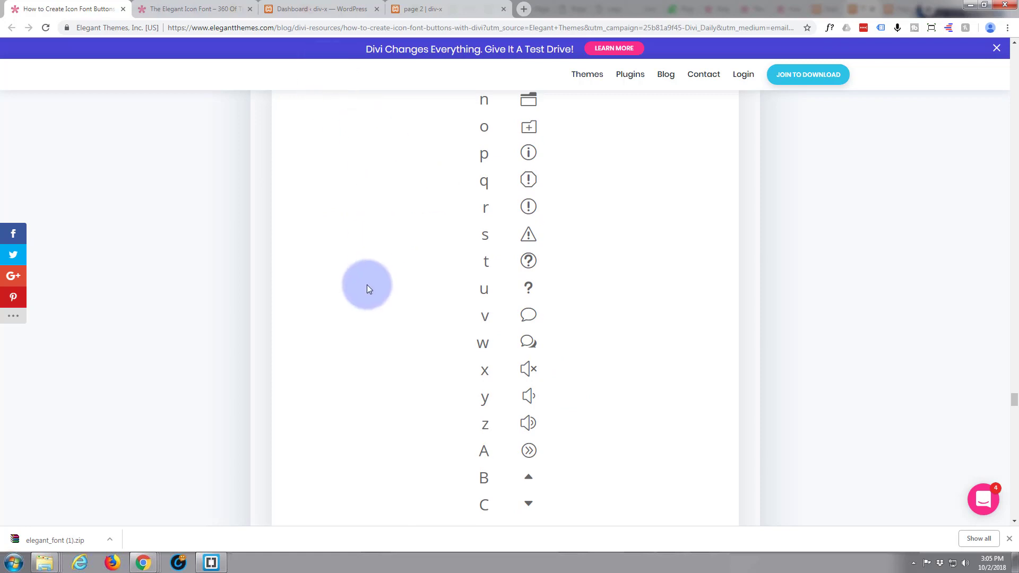
scroll(377, 262, up, 2)
right_click(387, 239)
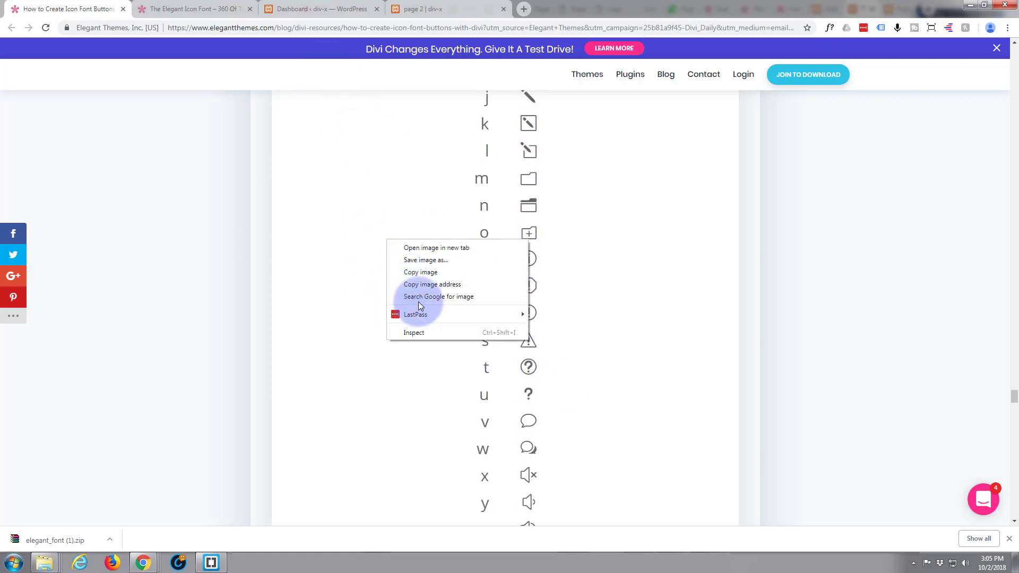
click(568, 262)
scroll(568, 262, up, 6)
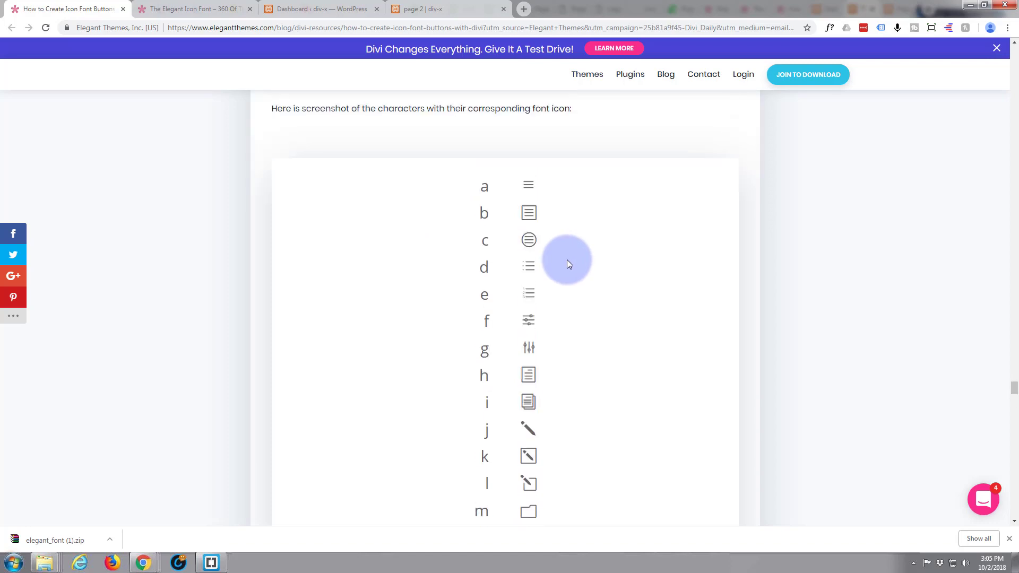
scroll(566, 260, up, 3)
scroll(567, 259, down, 3)
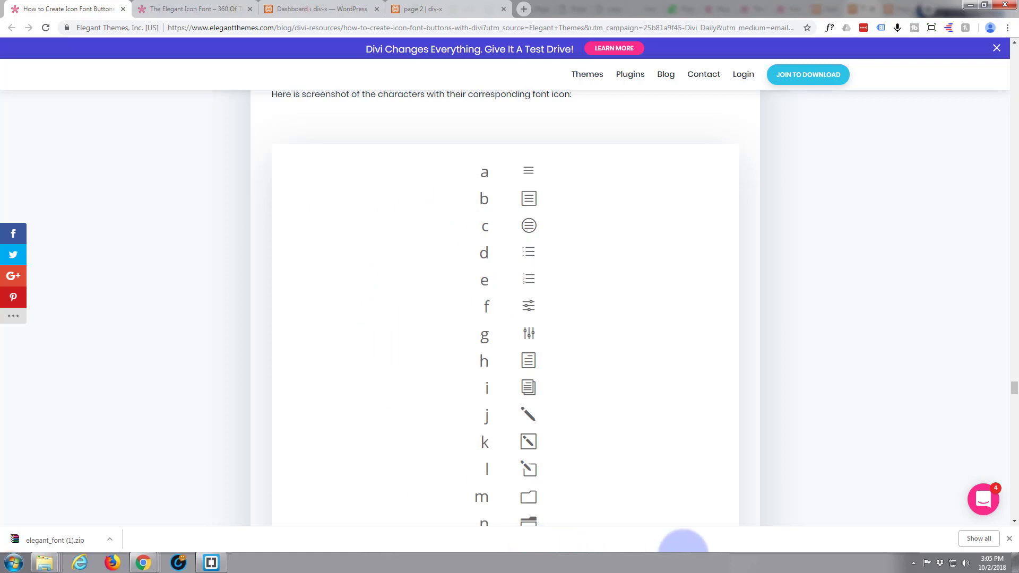
Step: View the saved icon-template image in Nero Kwik Media Viewer at a larger size and move its window off the browser
mouse_move(695, 561)
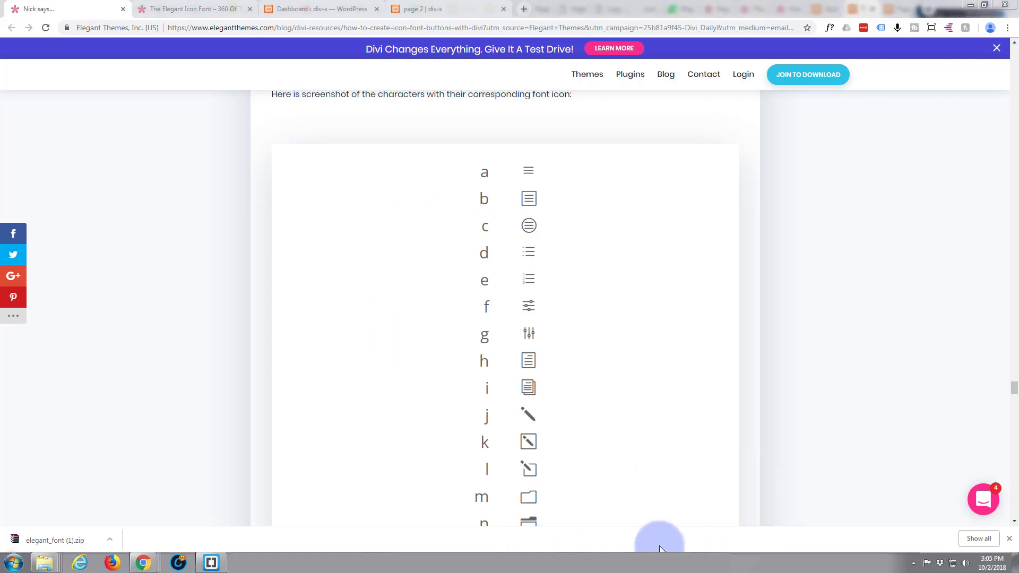
drag(0, 58, 441, 79)
scroll(358, 232, down, 3)
scroll(357, 232, up, 4)
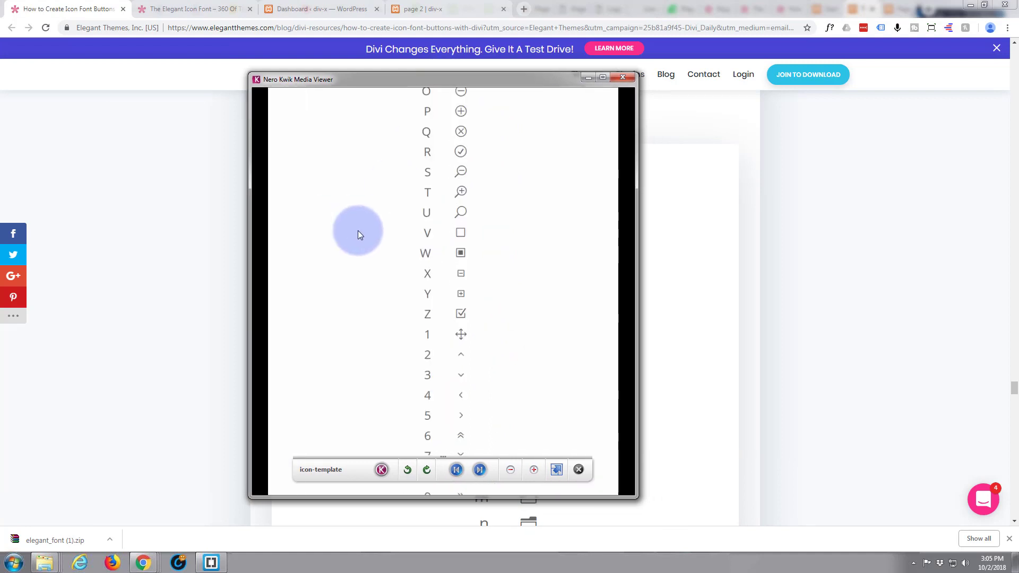
drag(383, 283, 333, 356)
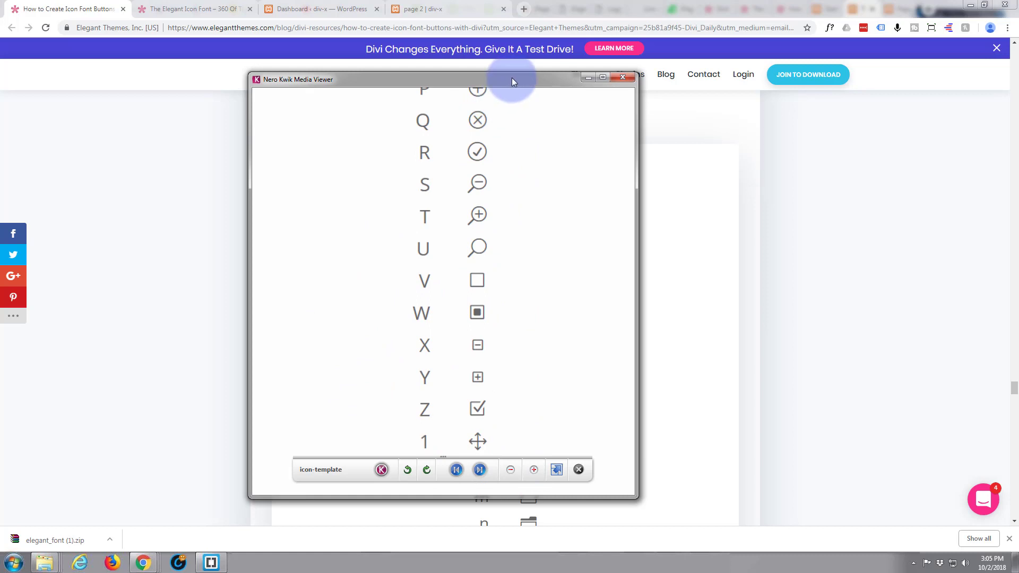
drag(511, 77, 0, 78)
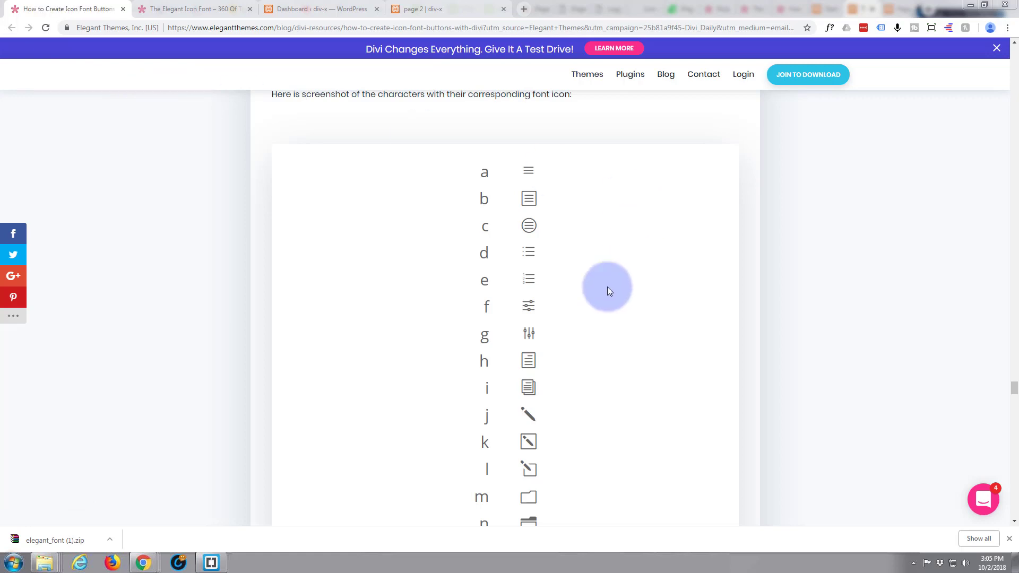
Step: Return to page 2 in the browser and set the Heading 6 font to the uploaded custom Elegant font
click(449, 10)
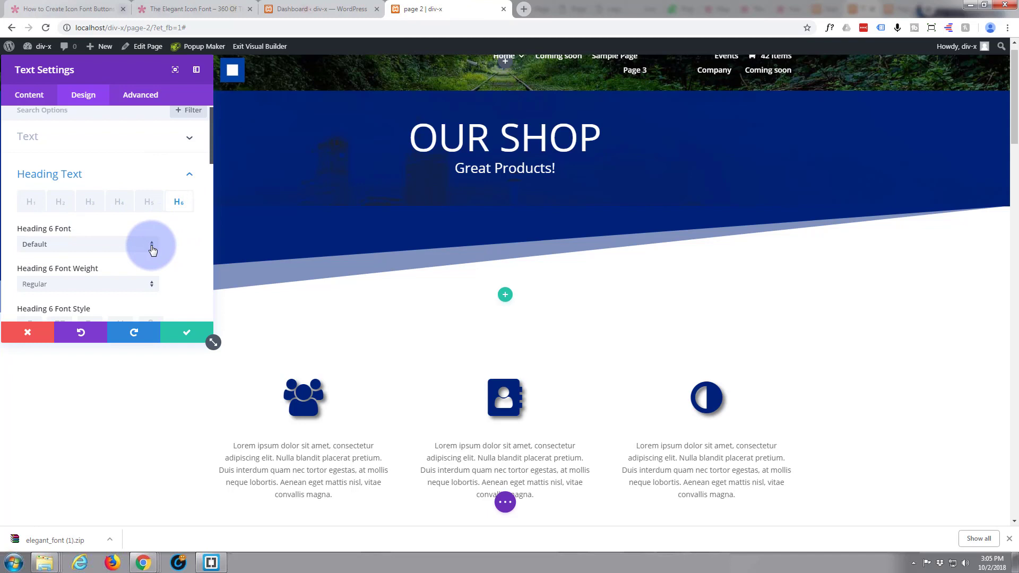
click(152, 247)
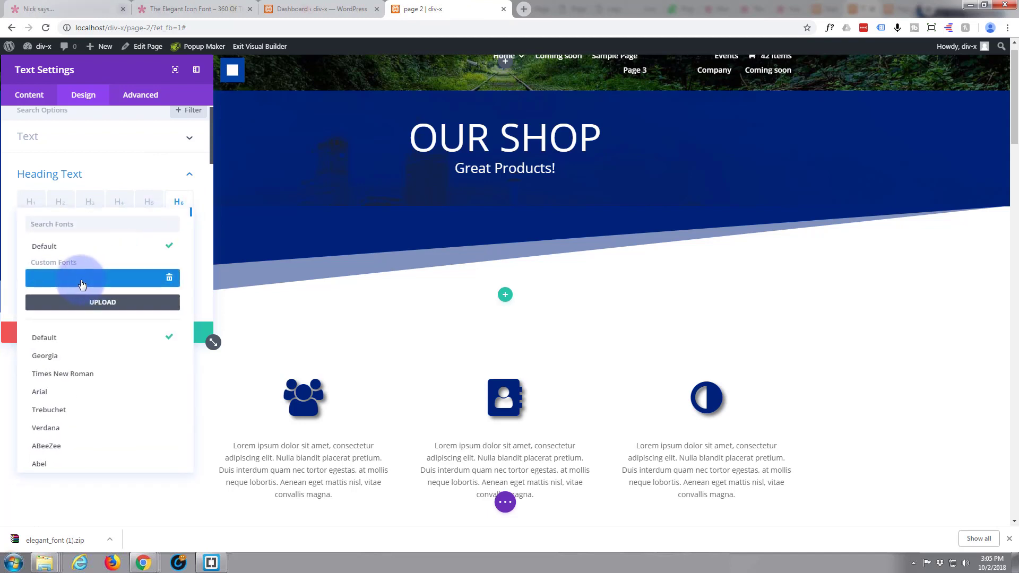
click(83, 278)
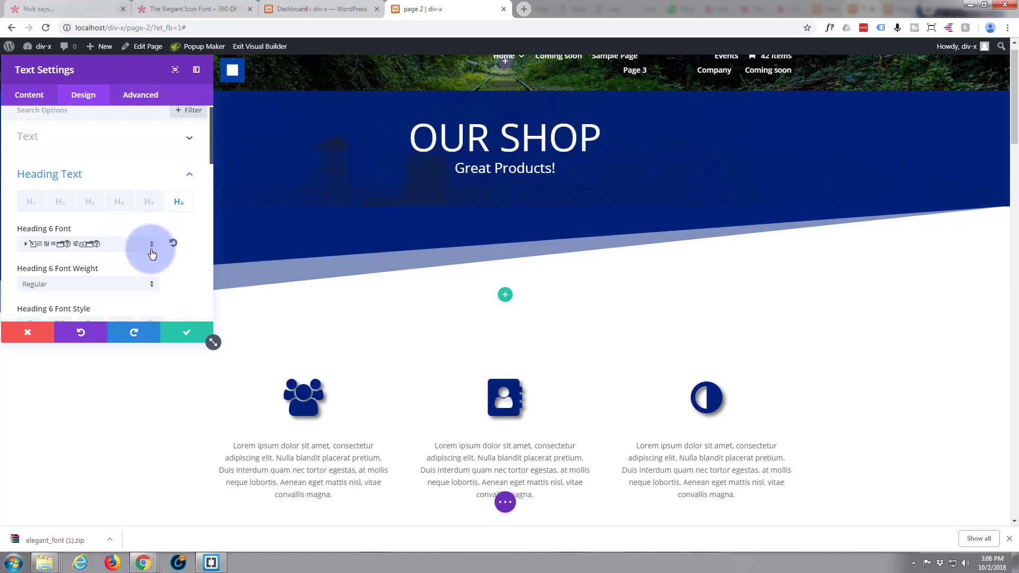
Step: Center-align the Heading 6 text and set its color to blue #0c71c3
scroll(184, 264, down, 1)
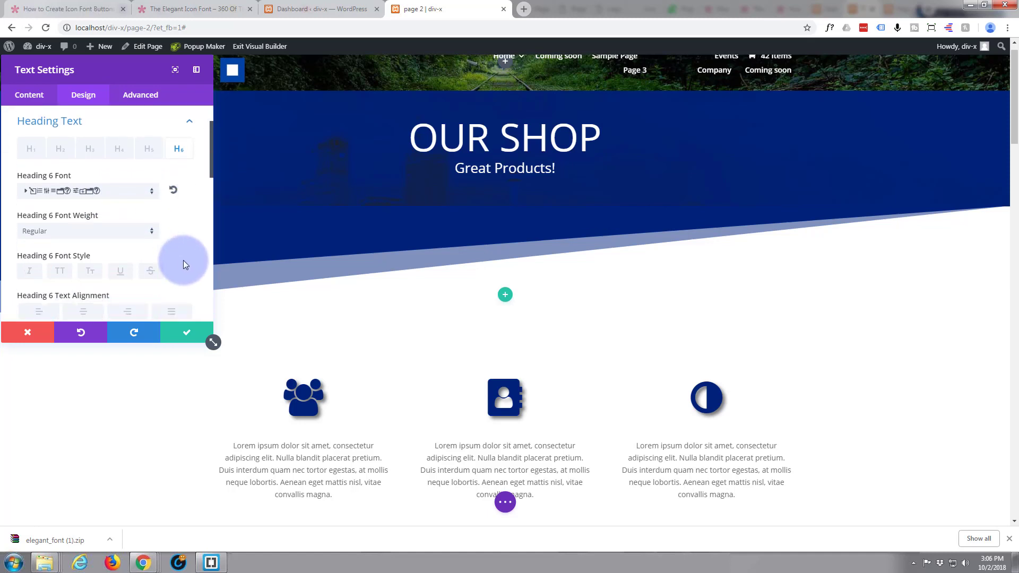
scroll(185, 265, down, 1)
scroll(185, 264, down, 1)
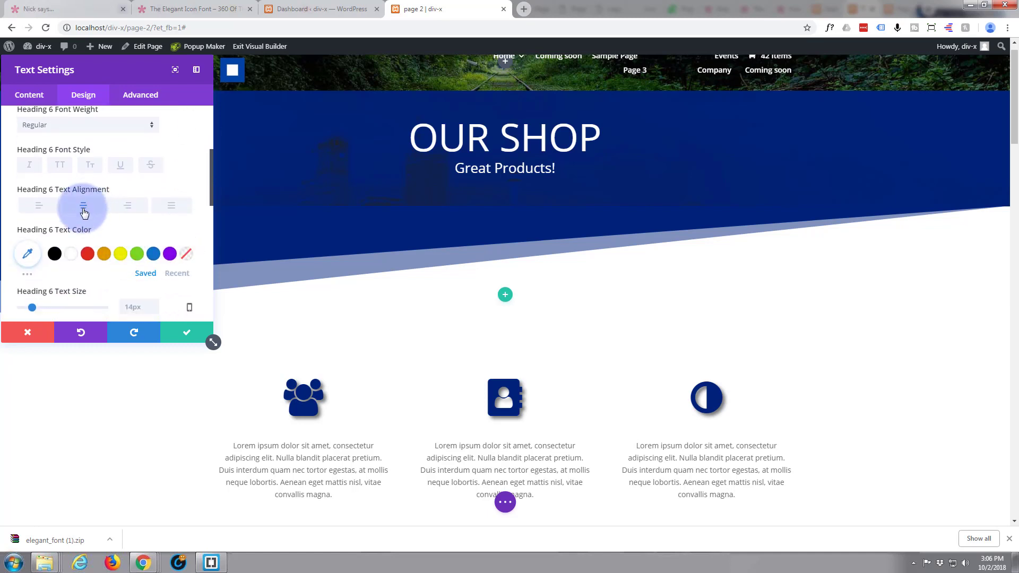
click(83, 212)
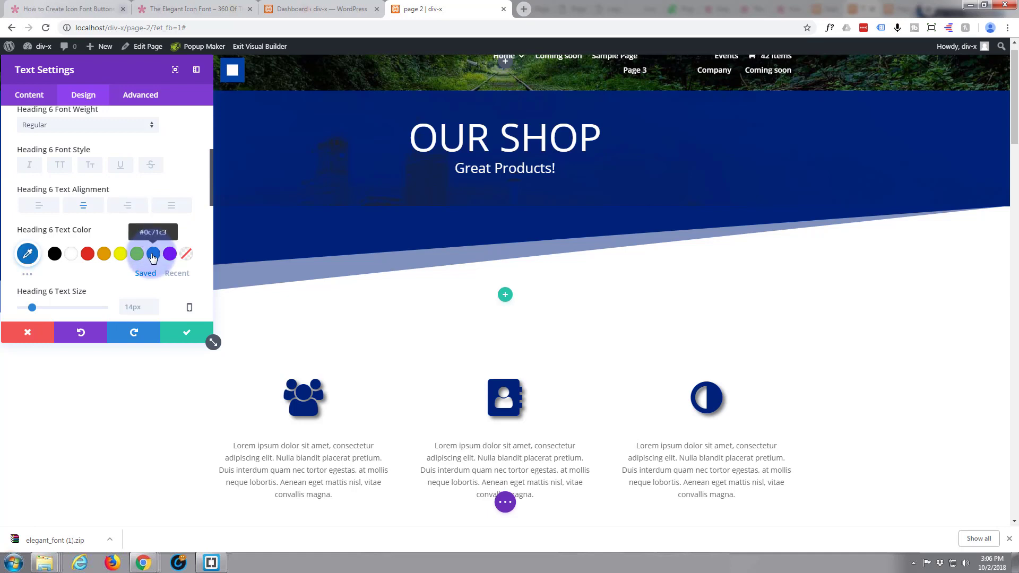
Step: Set the Heading 6 text size to 150px and apply the first text shadow preset after none
scroll(98, 215, down, 1)
scroll(103, 192, down, 1)
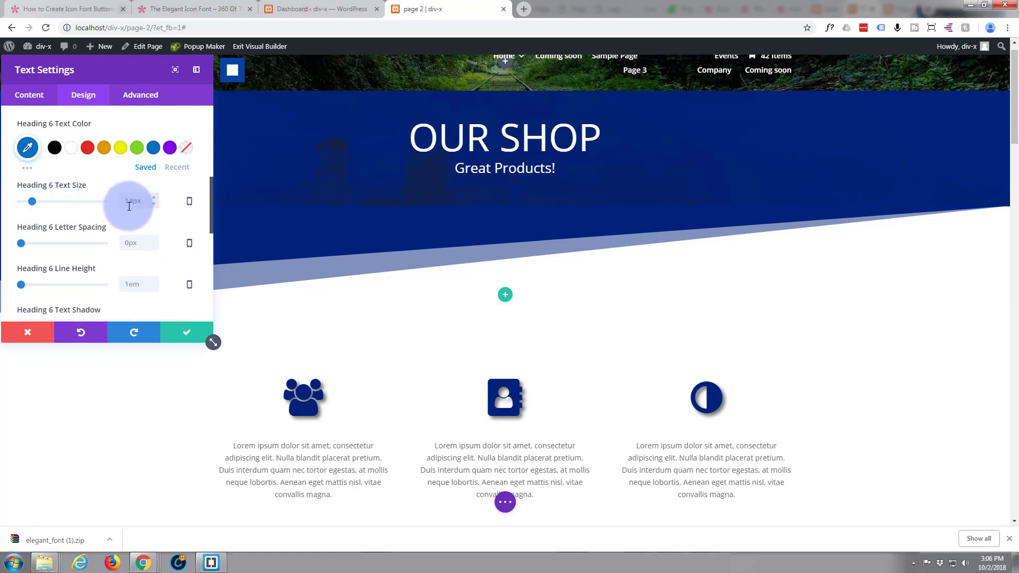
drag(31, 201, 75, 203)
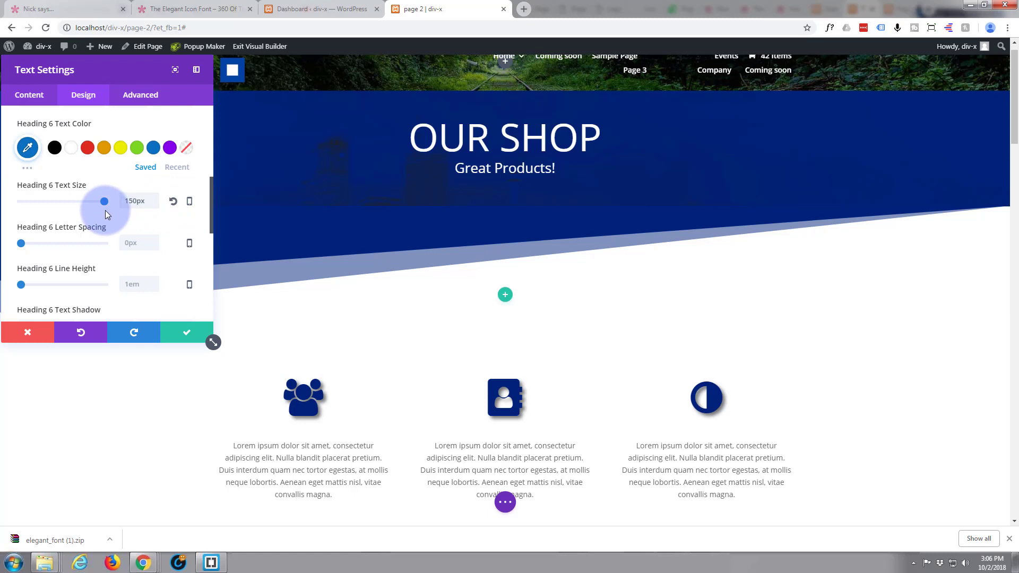
scroll(59, 237, down, 2)
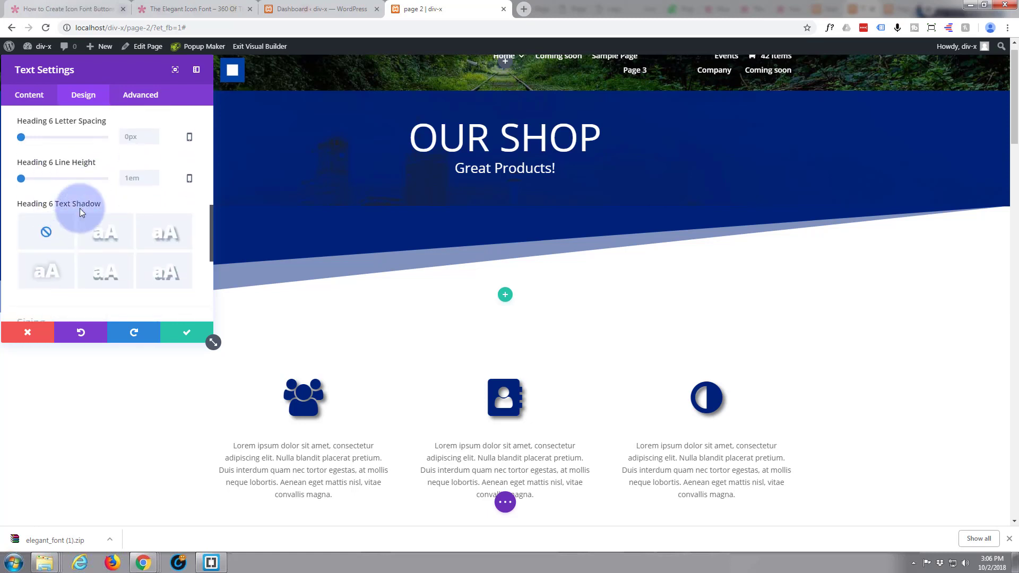
click(103, 240)
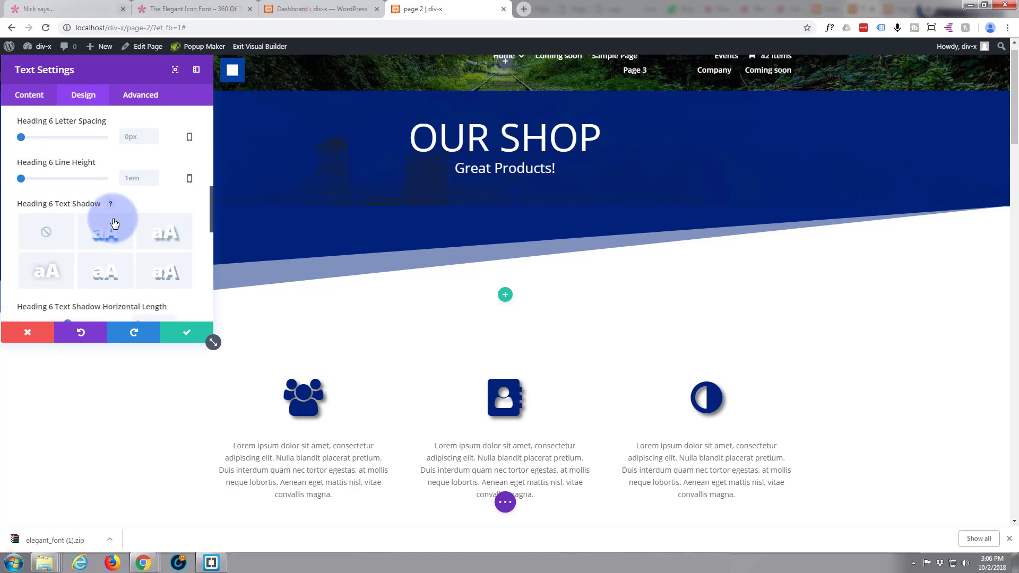
scroll(93, 233, down, 1)
scroll(93, 234, down, 3)
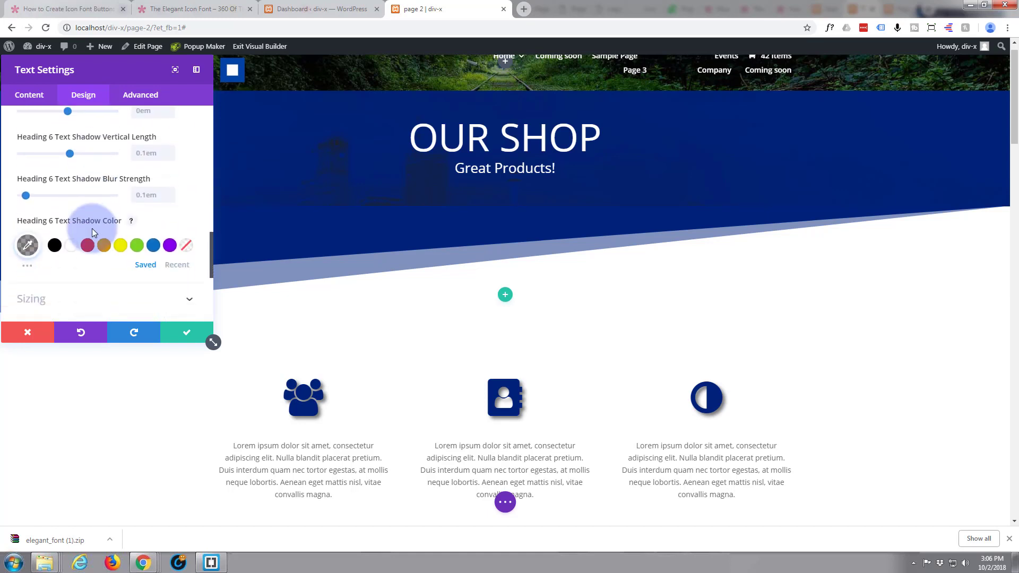
scroll(92, 229, down, 1)
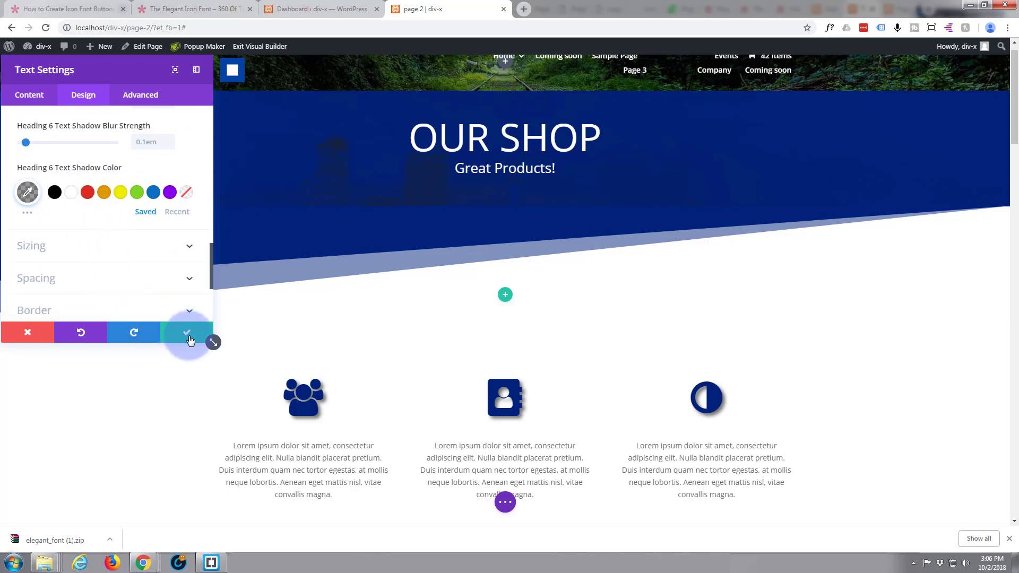
scroll(102, 289, up, 4)
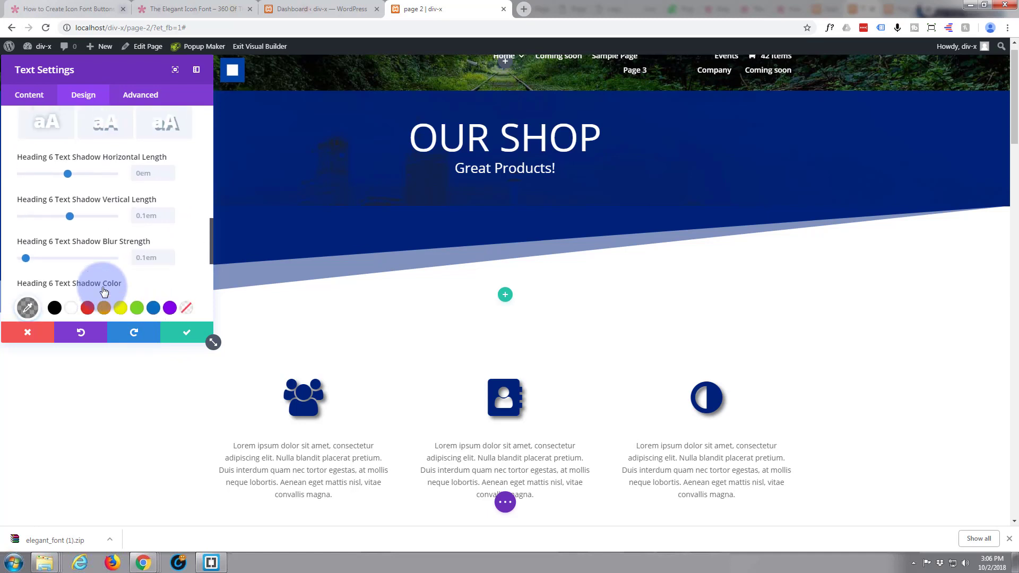
scroll(102, 286, up, 5)
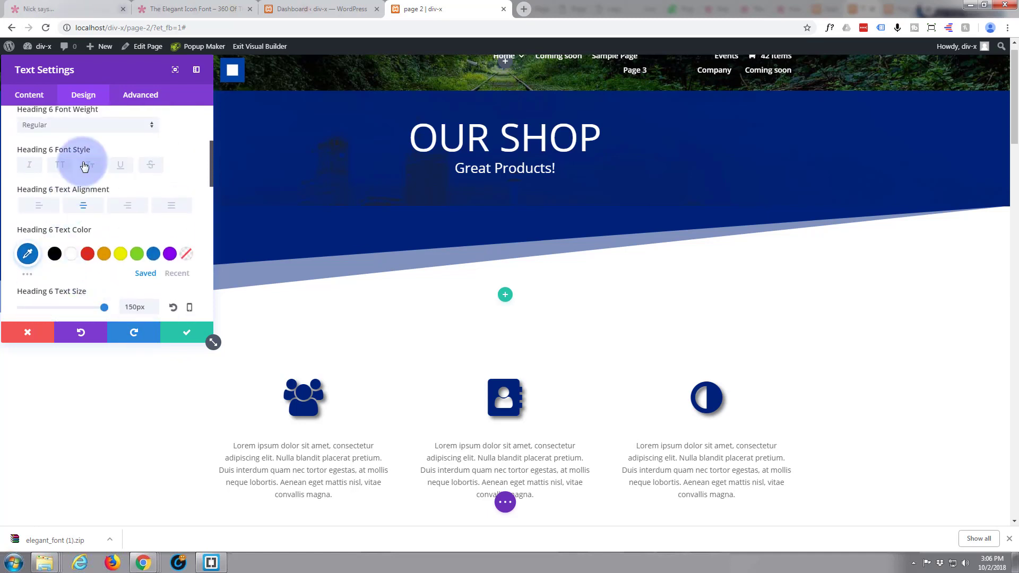
Step: Add a line with the letter U above the Lorem ipsum text in the module's content and format it as Heading 6
click(26, 99)
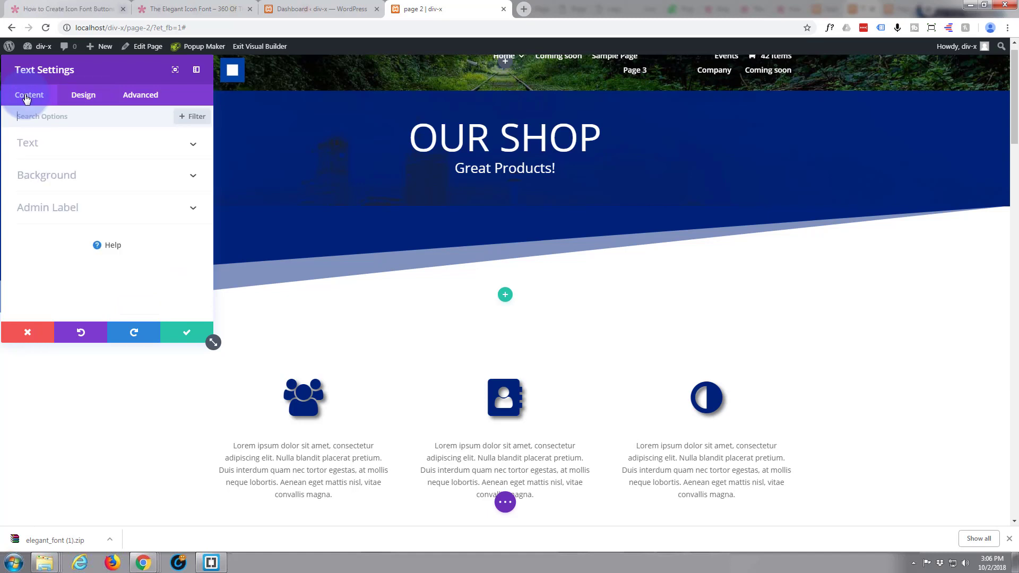
click(42, 146)
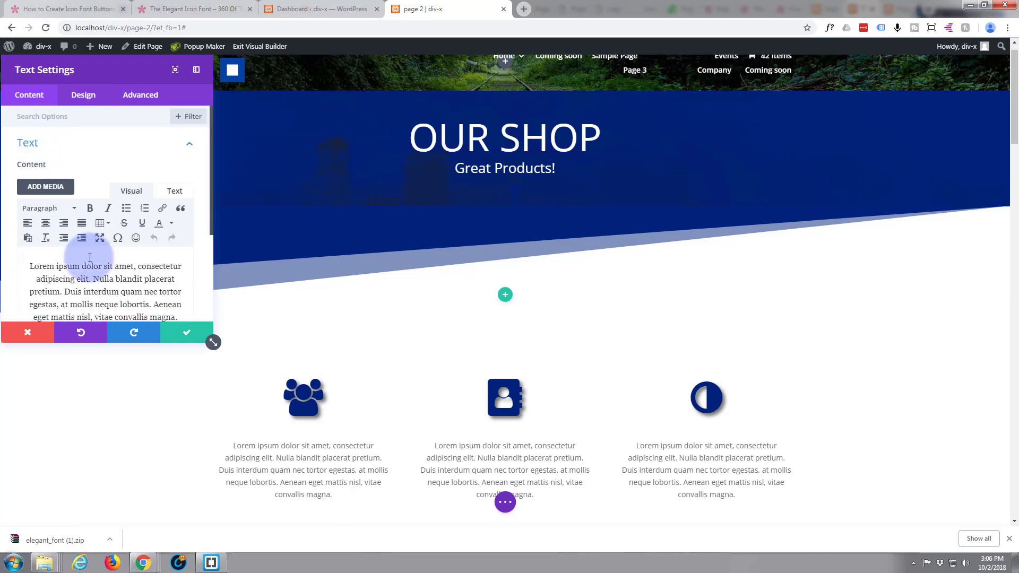
click(32, 264)
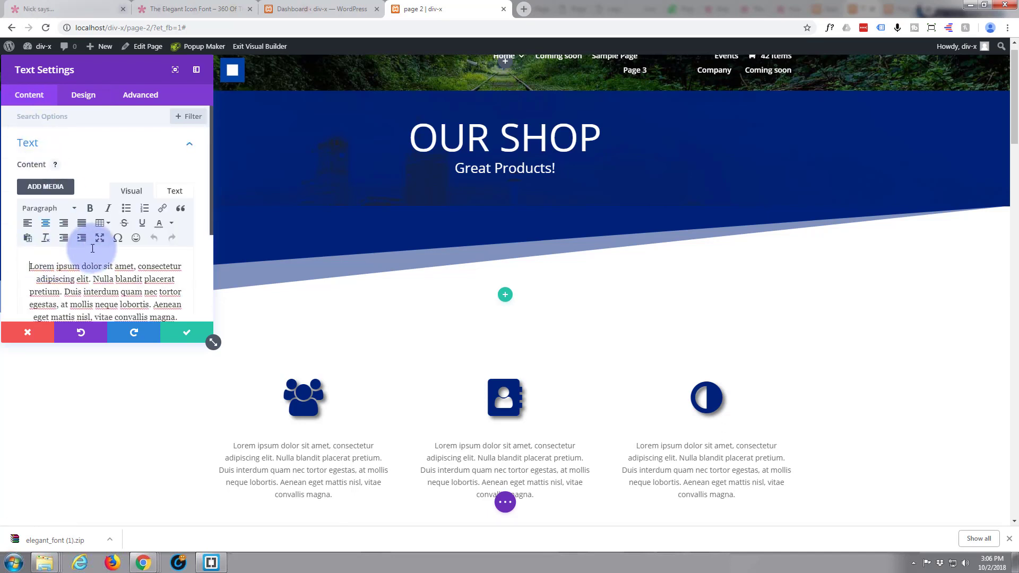
key(Return)
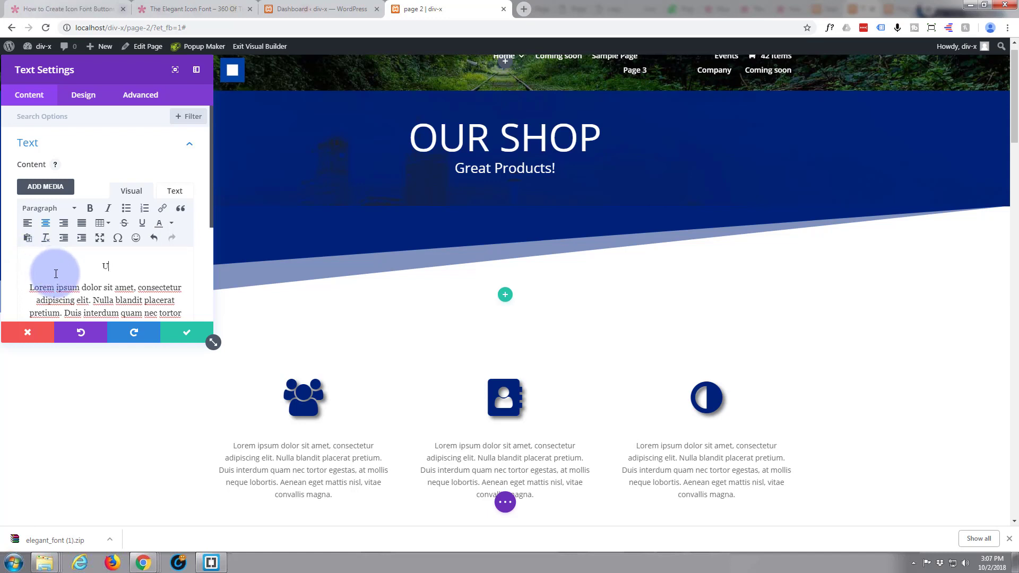
drag(111, 266, 82, 264)
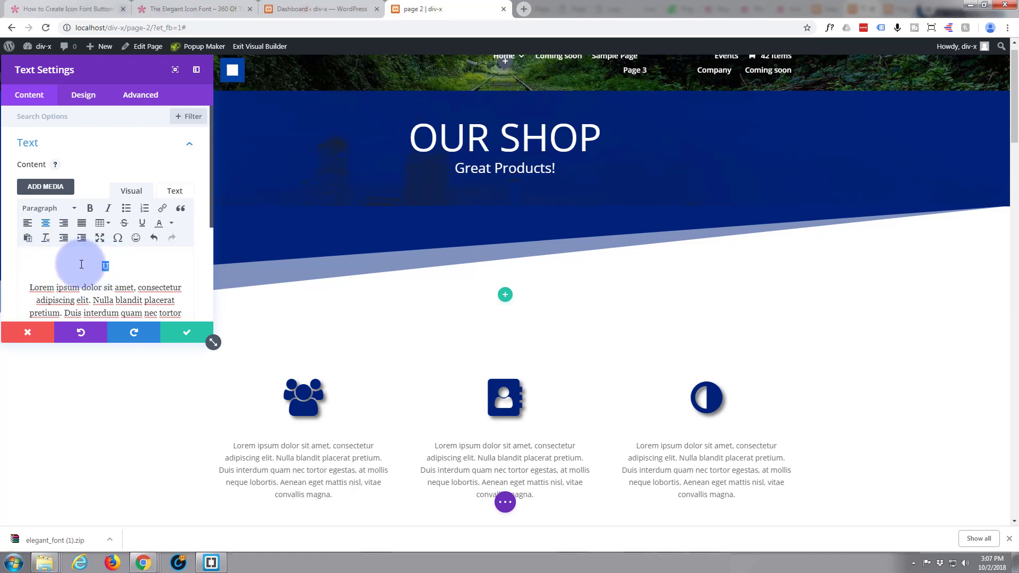
click(74, 211)
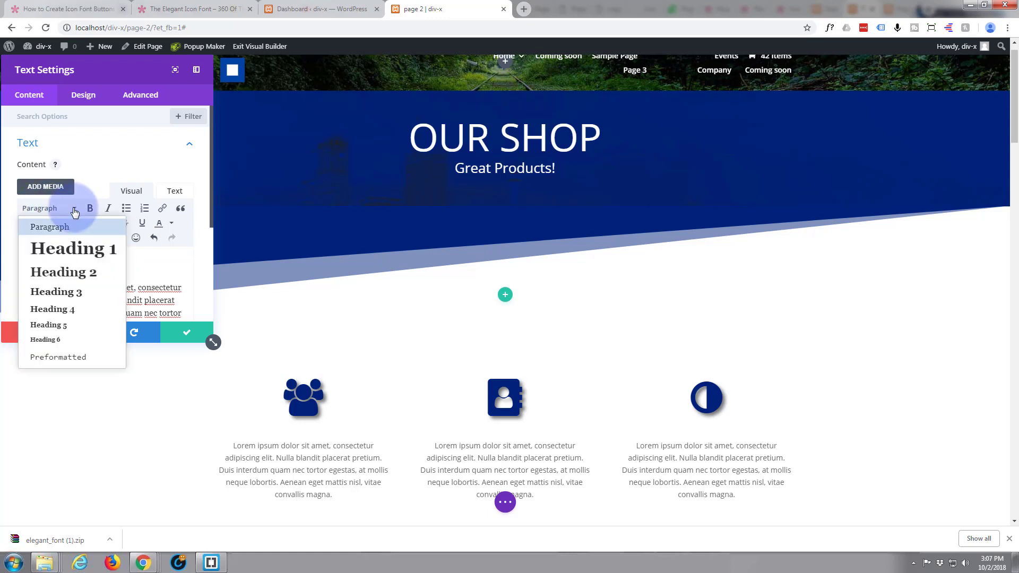
click(60, 340)
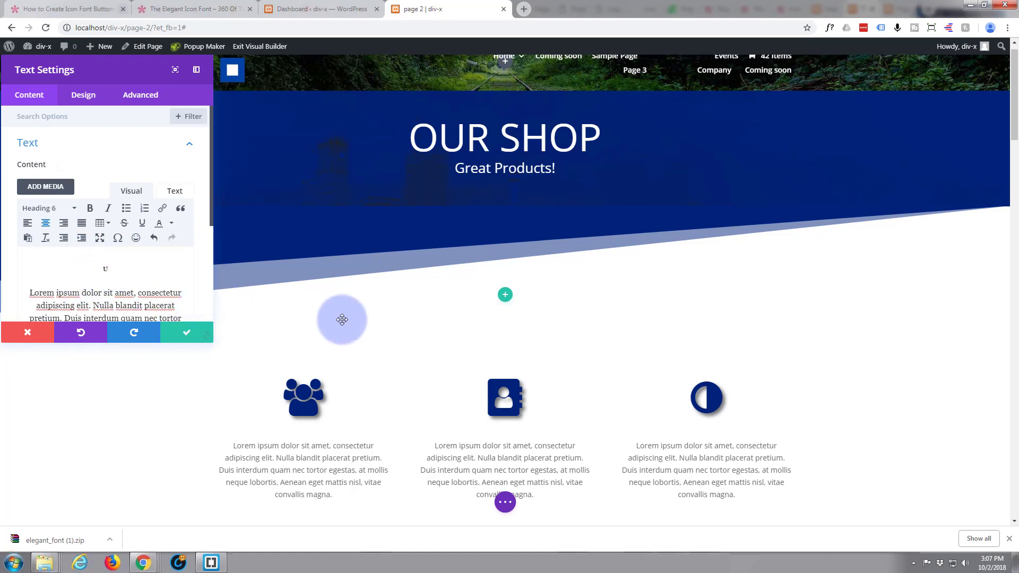
Step: Set the Heading 6 text size of the magnifying glass icon module to 75px
scroll(350, 318, down, 2)
scroll(352, 318, down, 1)
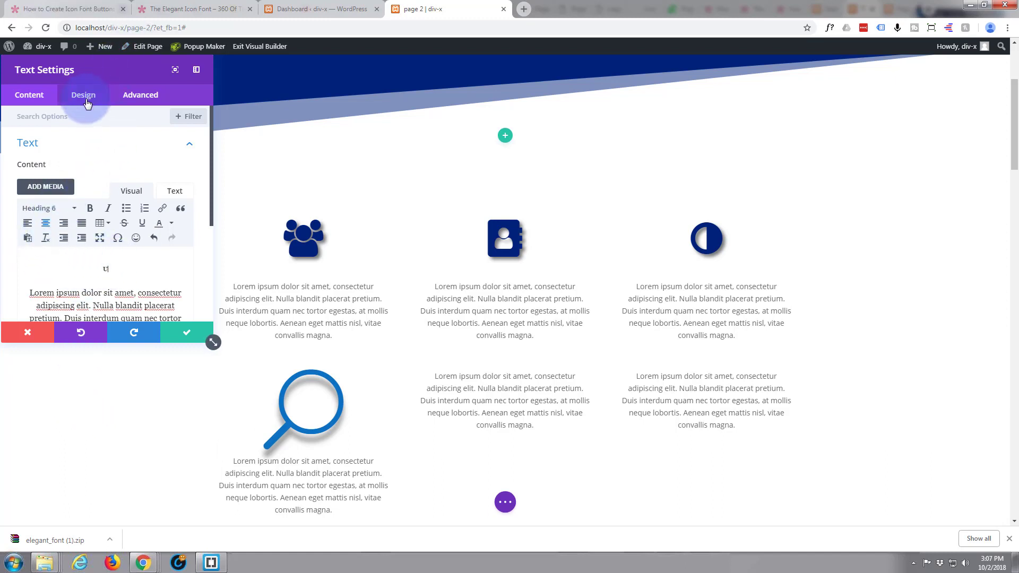
click(87, 100)
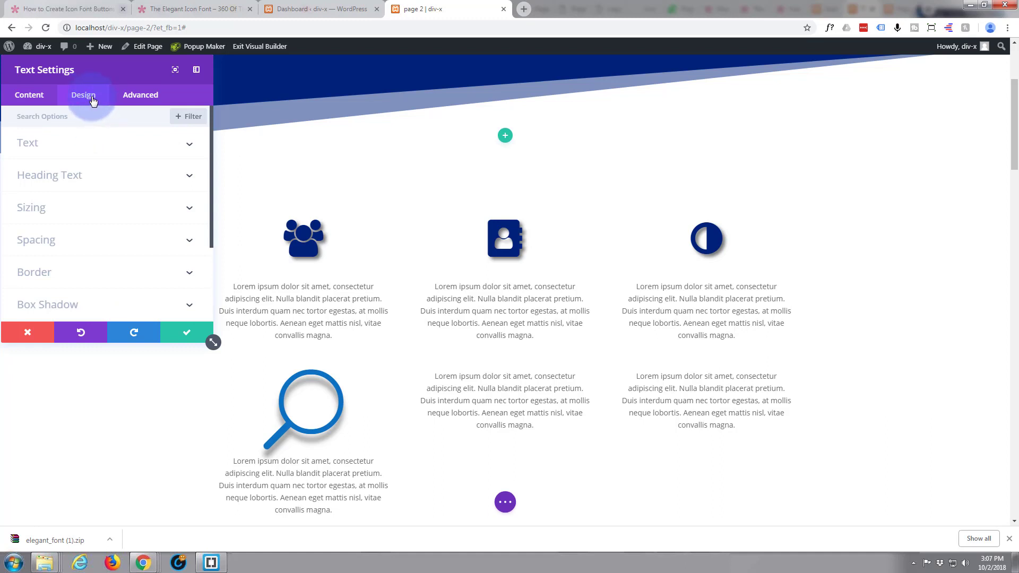
click(101, 171)
click(169, 155)
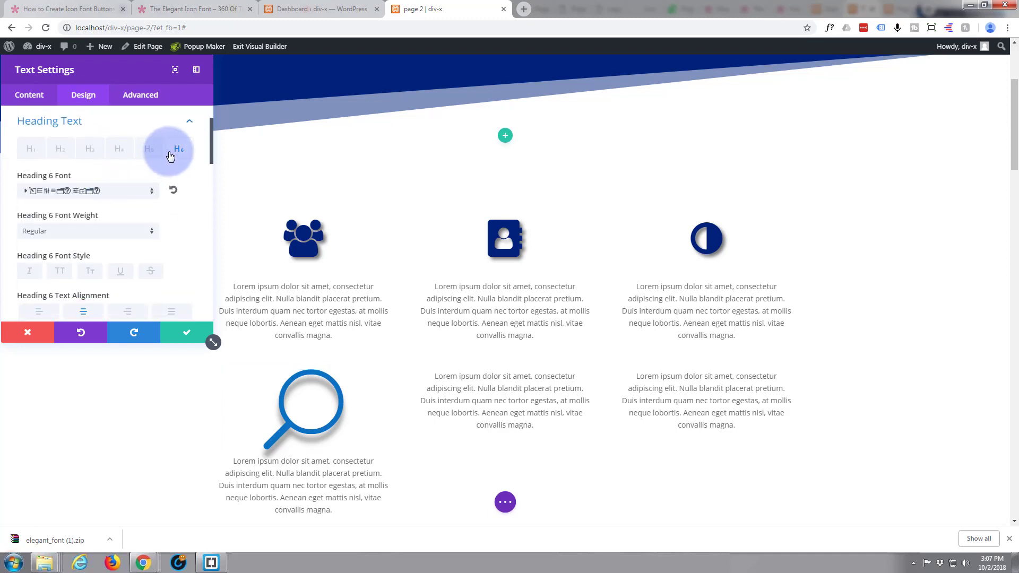
scroll(136, 216, down, 3)
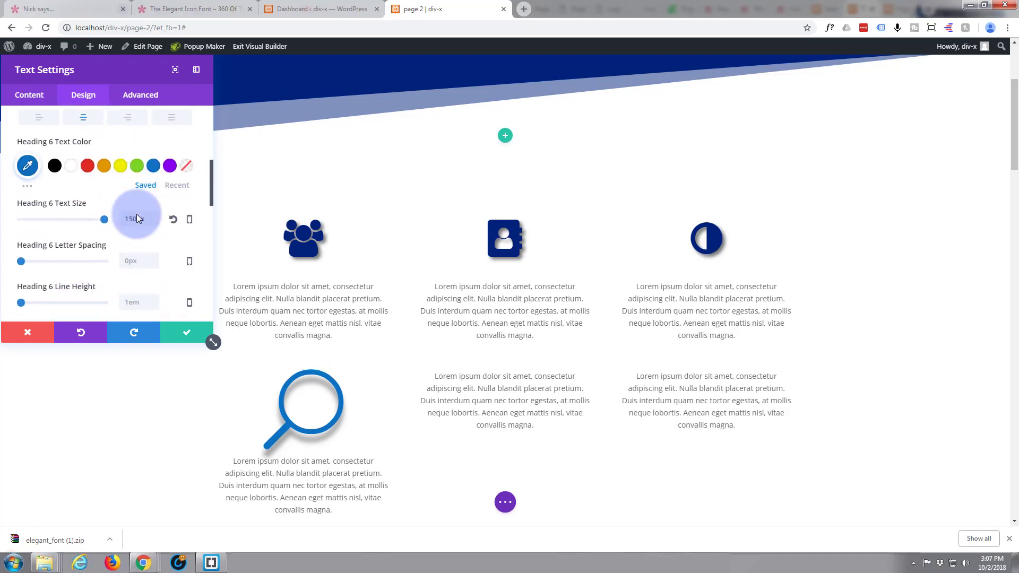
click(137, 201)
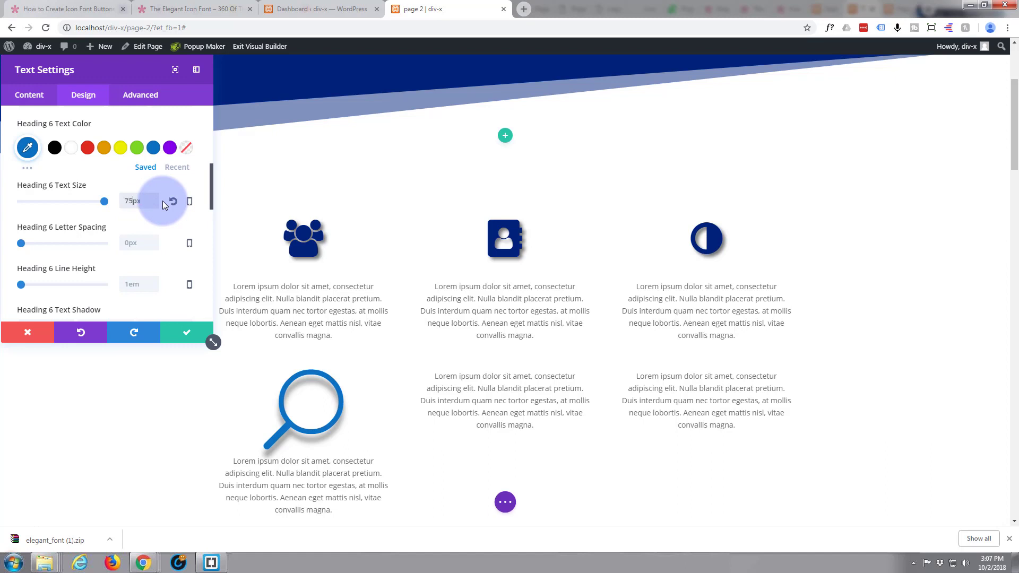
text(75)
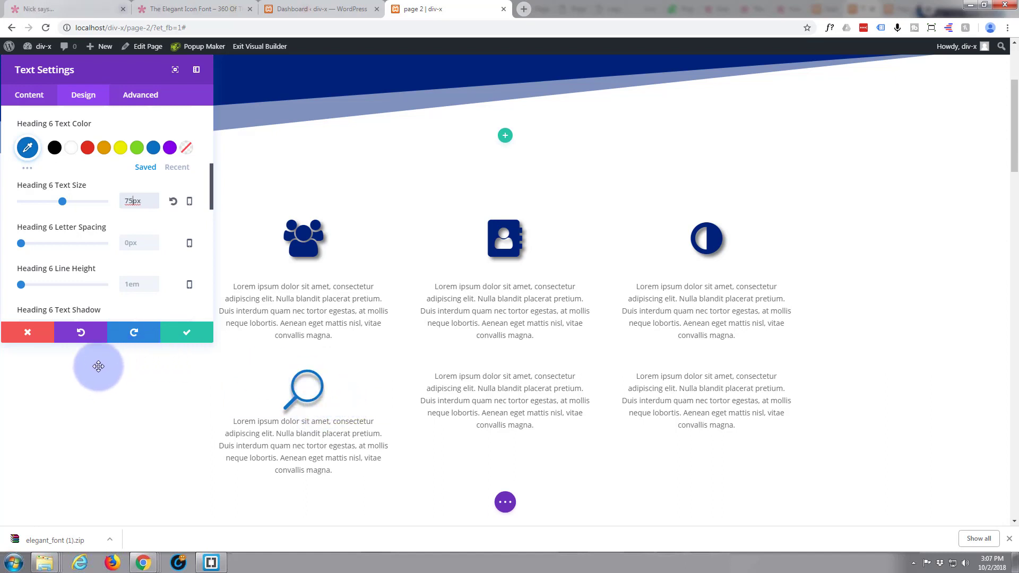
Step: Insert a blank line between the letter U and the Lorem ipsum text in the module's content and save the module
click(33, 100)
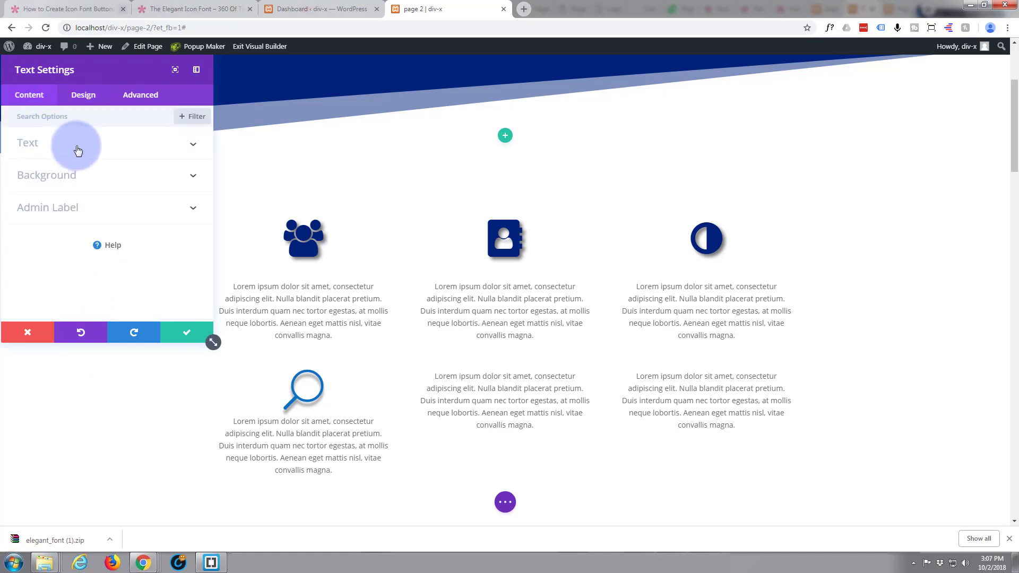
click(78, 151)
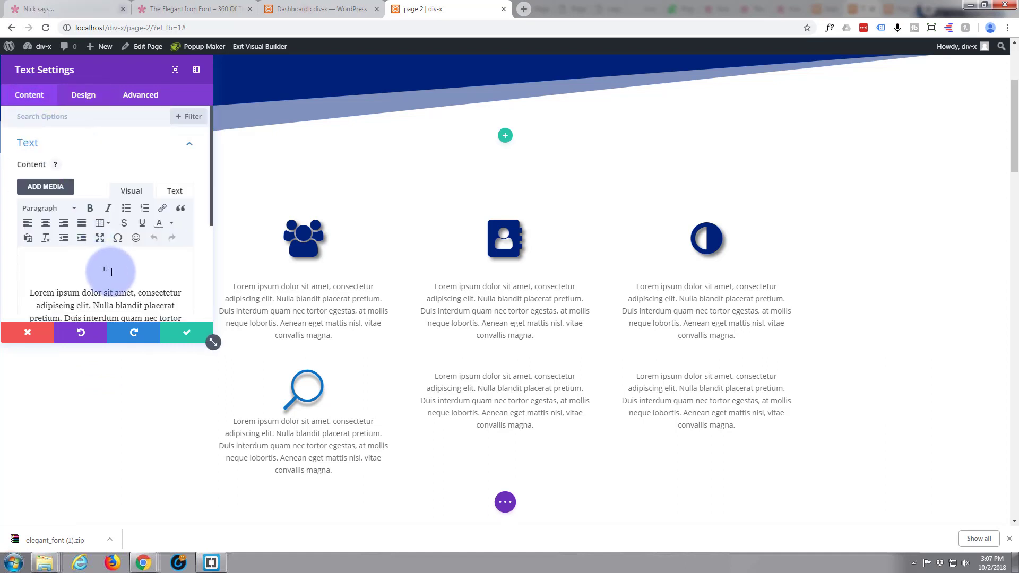
click(119, 271)
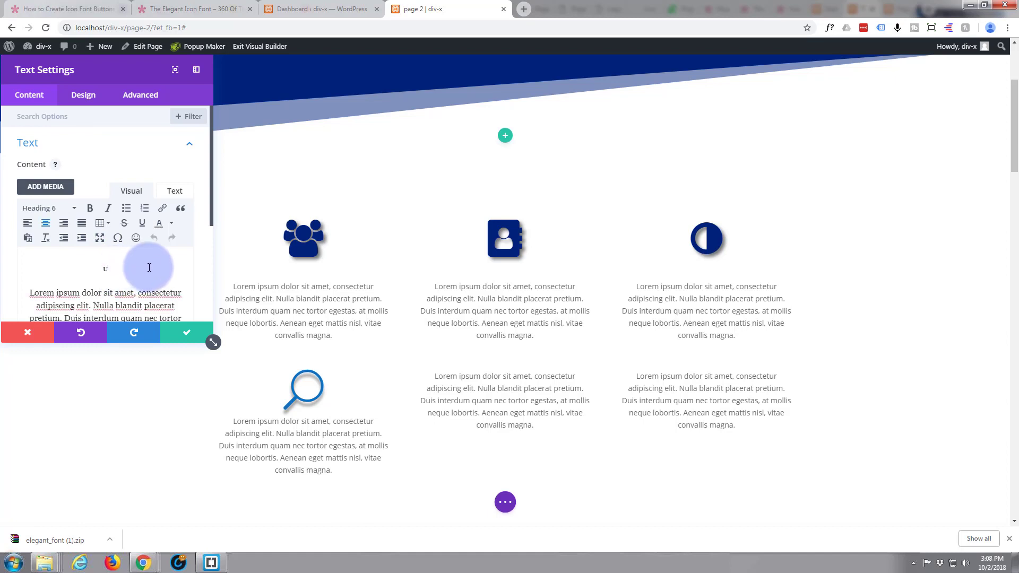
key(Return)
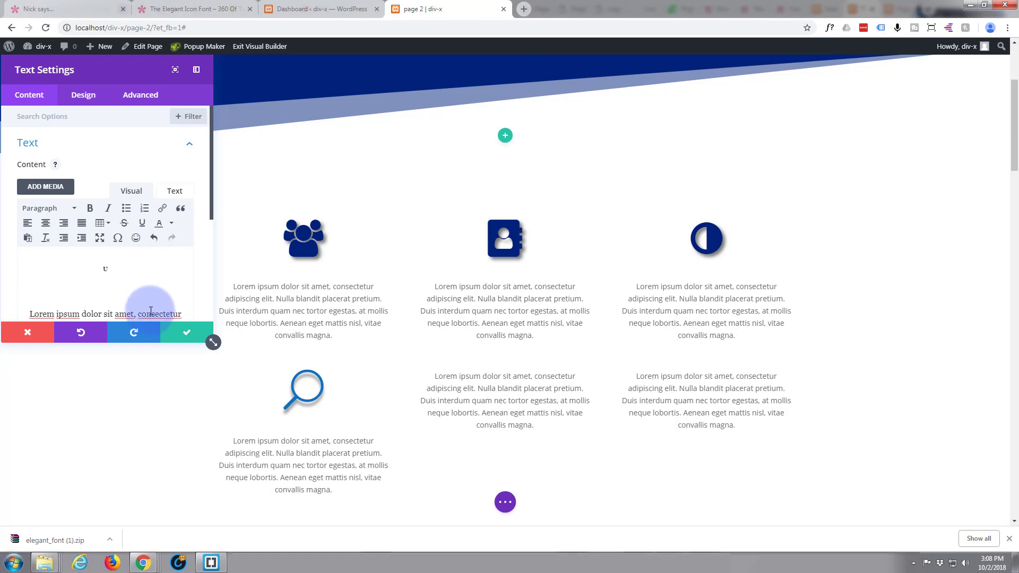
click(195, 340)
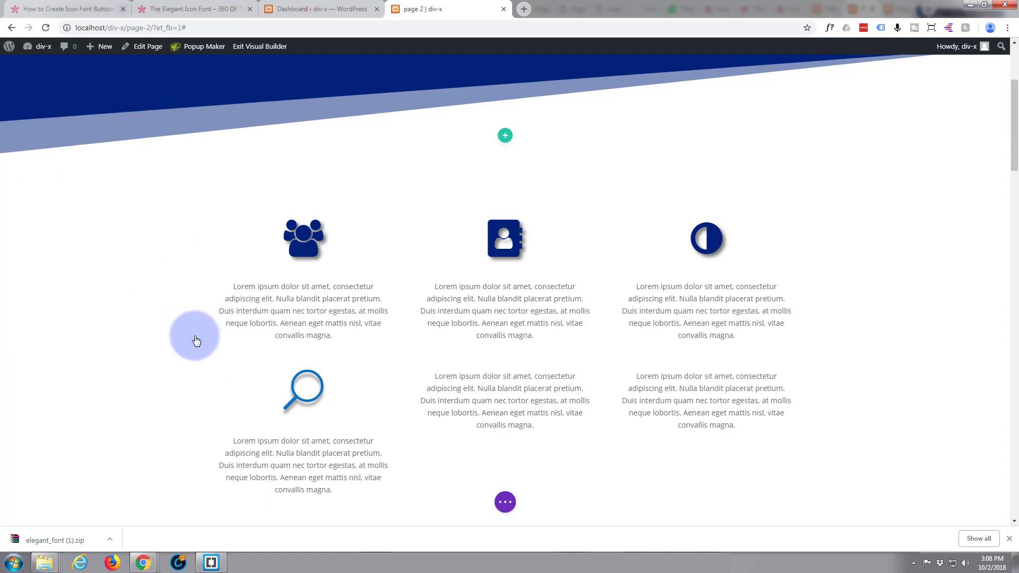
Step: Add the letter v above the Lorem ipsum text in the second row's middle text module, format it as Heading 6 and save the module
mouse_move(546, 380)
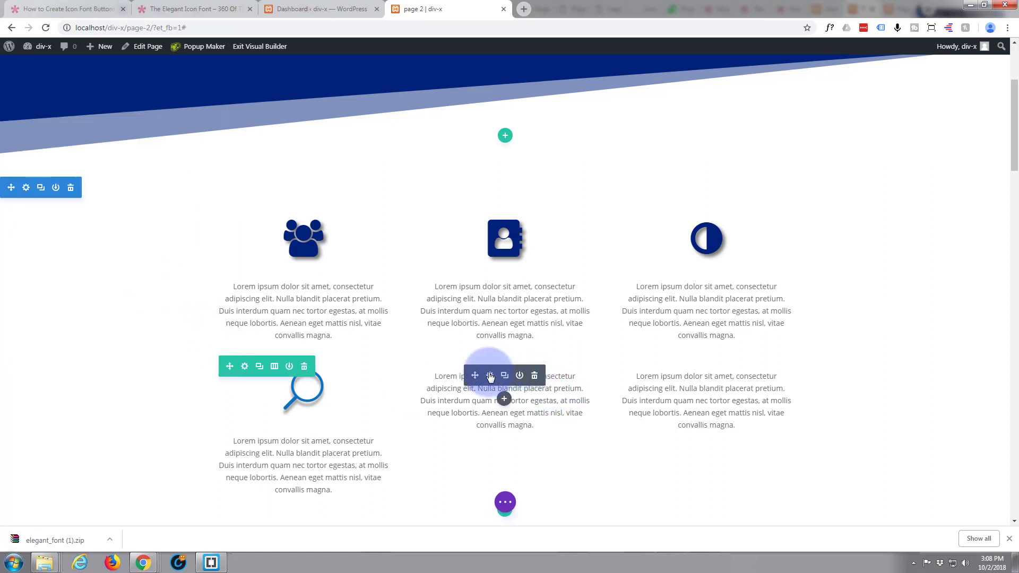
click(490, 375)
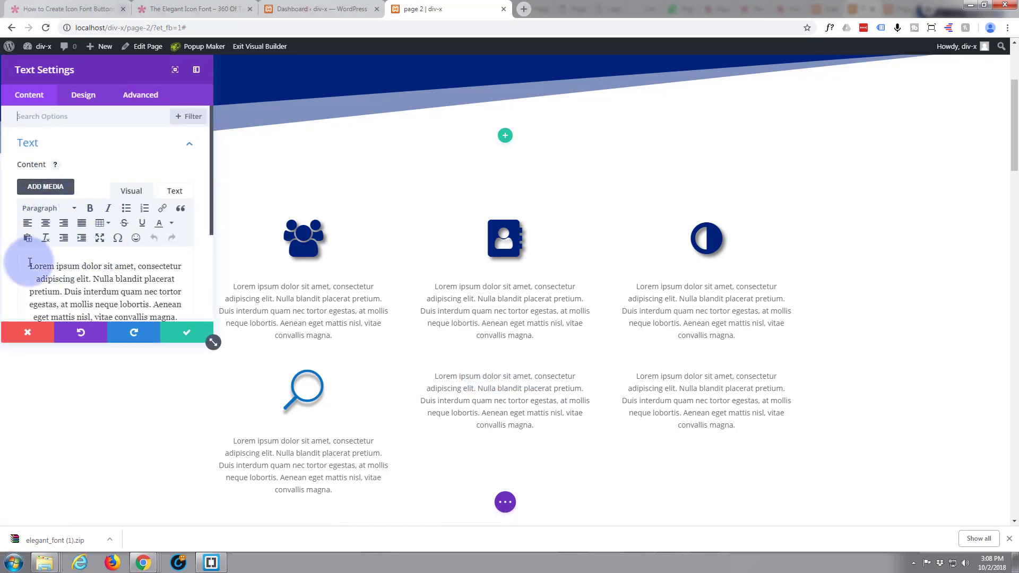
click(28, 265)
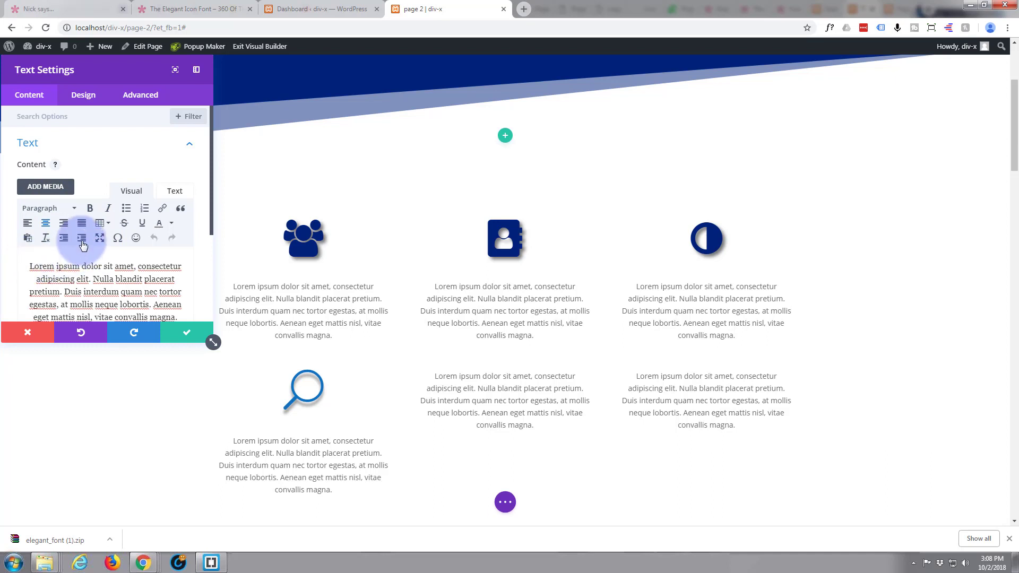
key(Return)
key(Return)
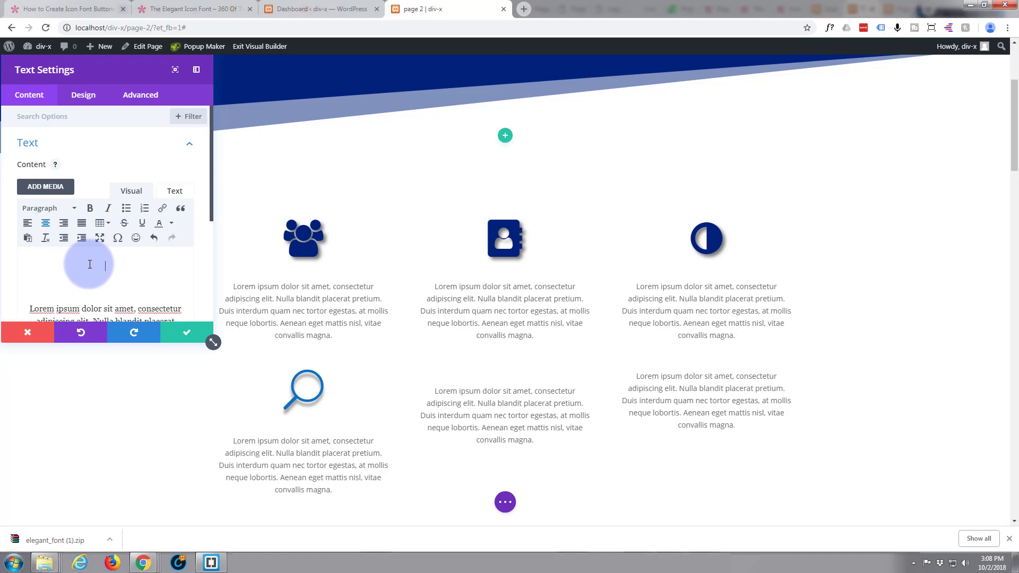
text(v)
double_click(106, 265)
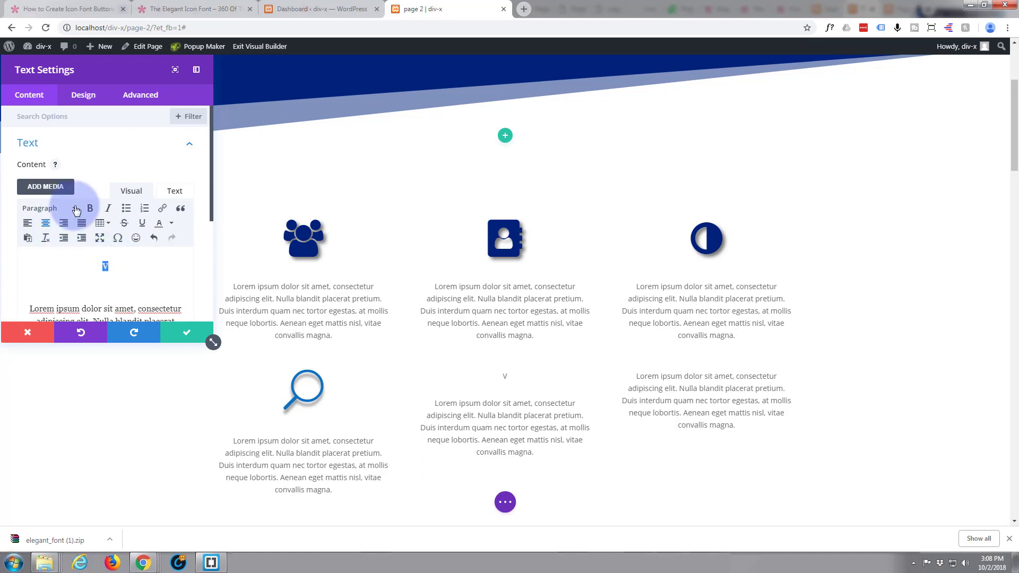
click(75, 209)
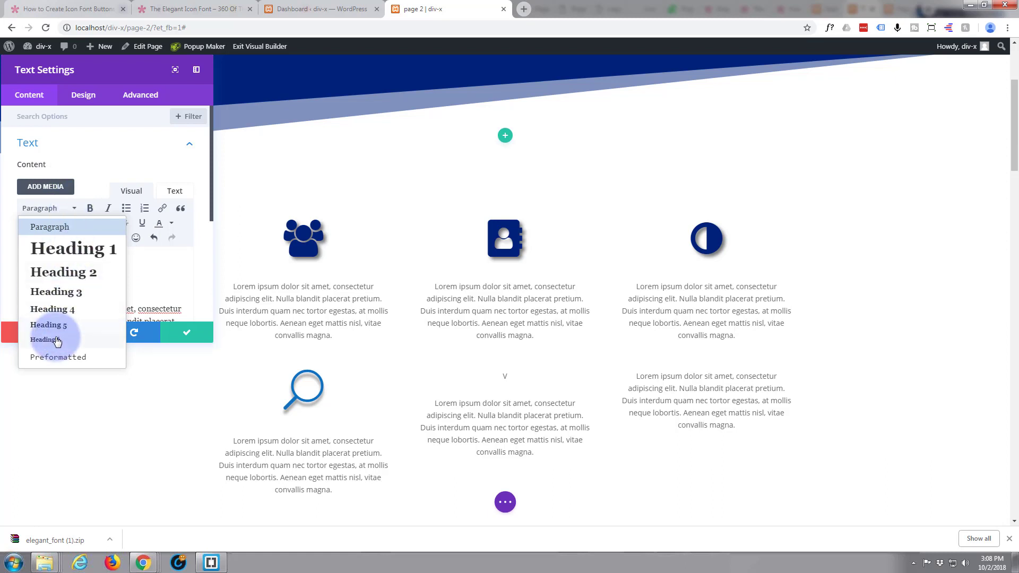
click(58, 340)
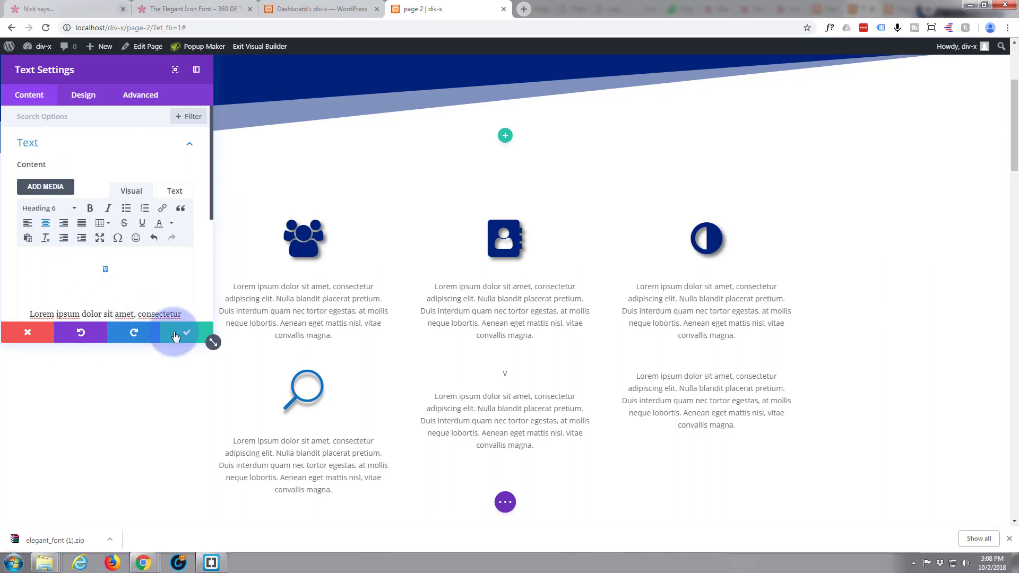
click(175, 334)
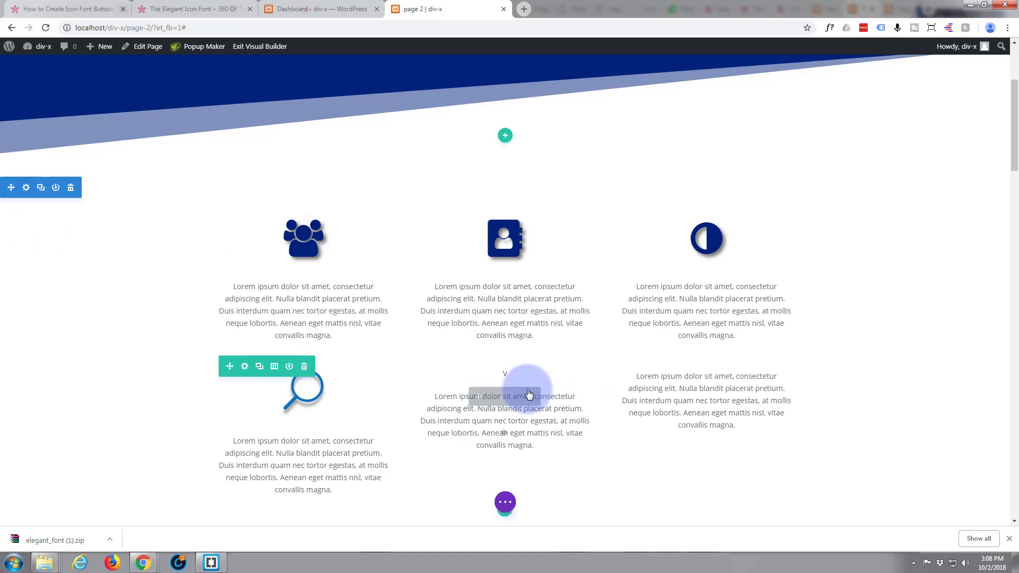
click(489, 397)
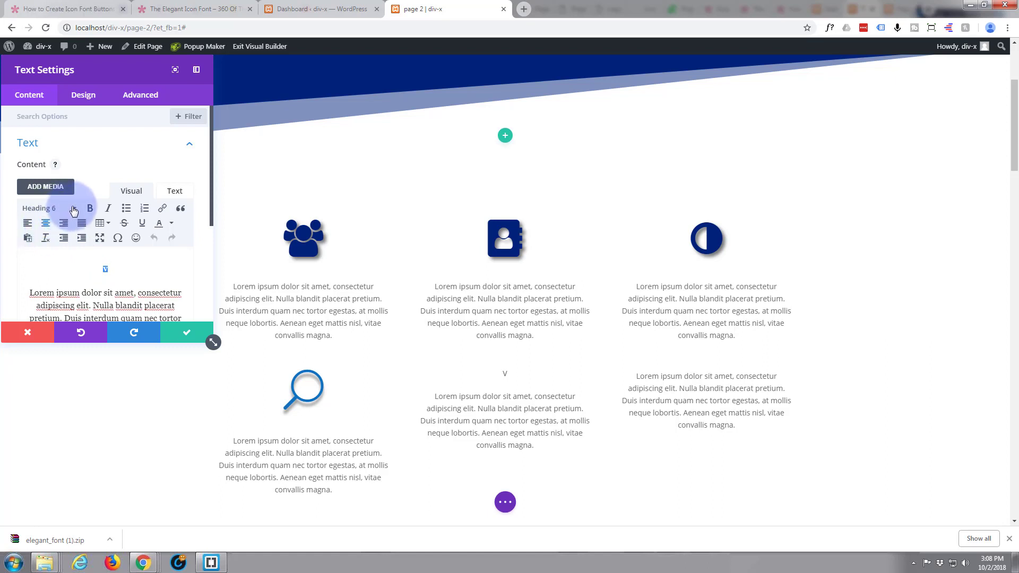
click(74, 210)
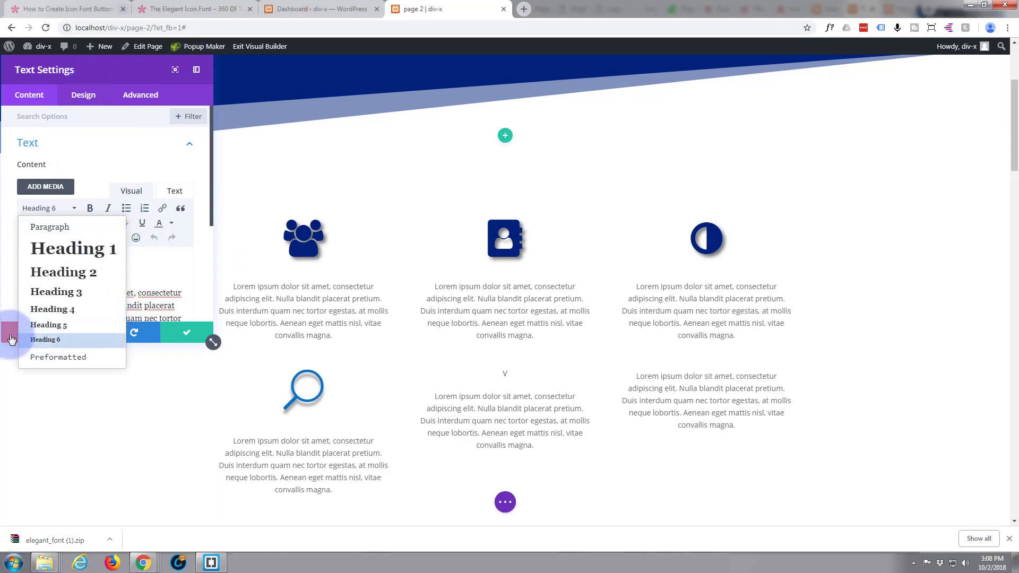
click(10, 339)
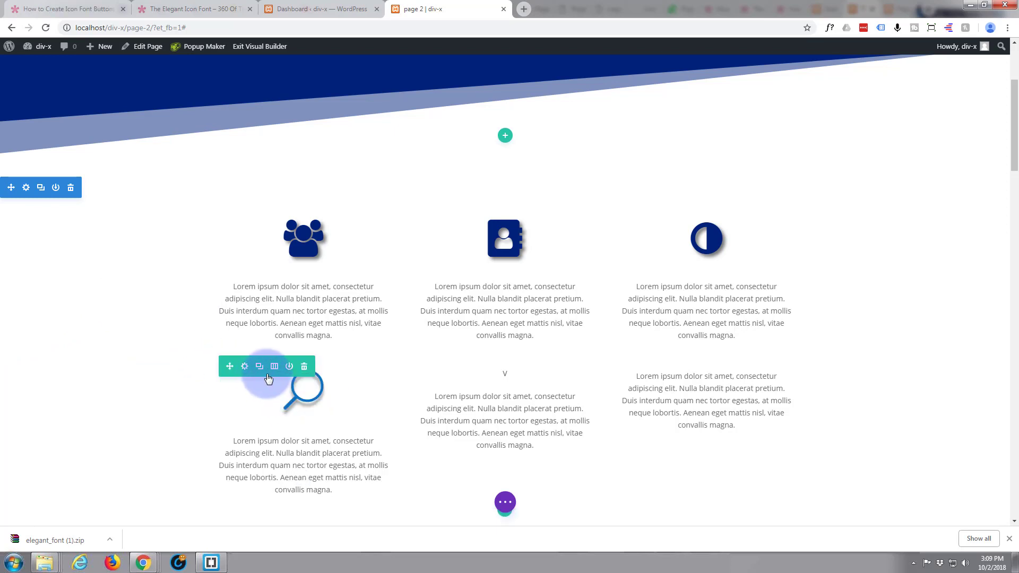
Step: Copy the magnifying glass module's styles and paste them onto the second and third text modules in the same row
right_click(267, 376)
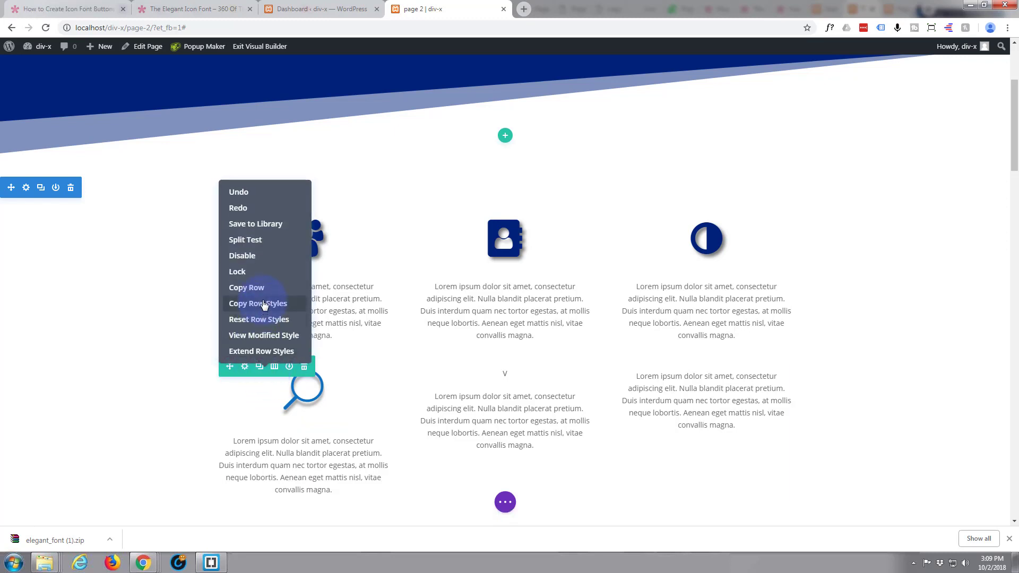
right_click(294, 403)
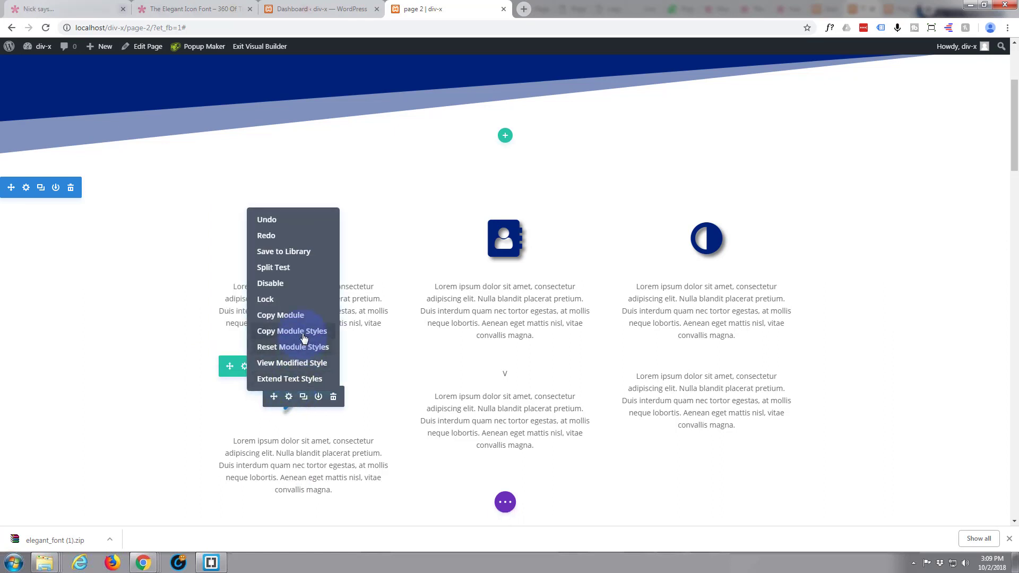
click(303, 332)
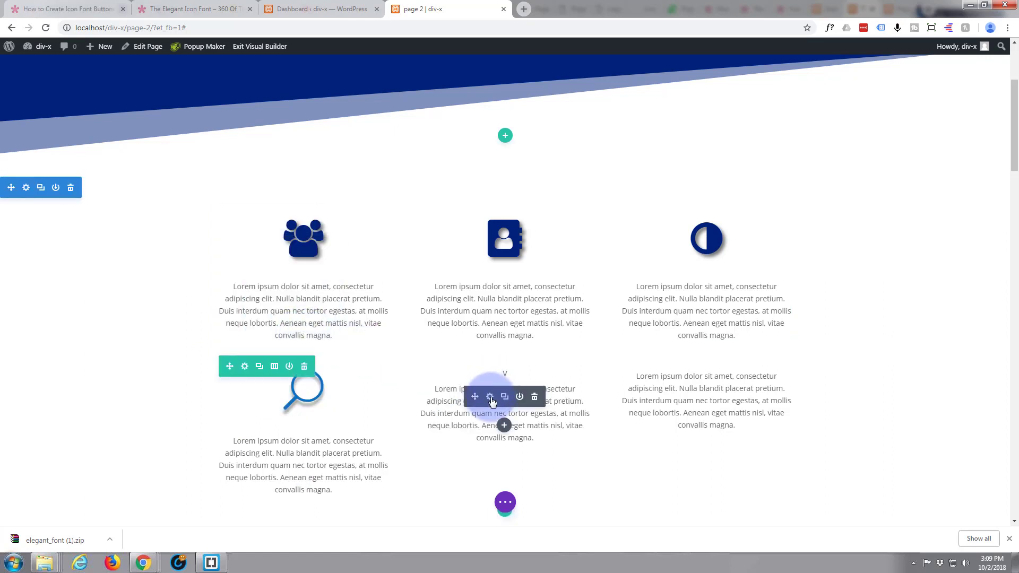
right_click(499, 408)
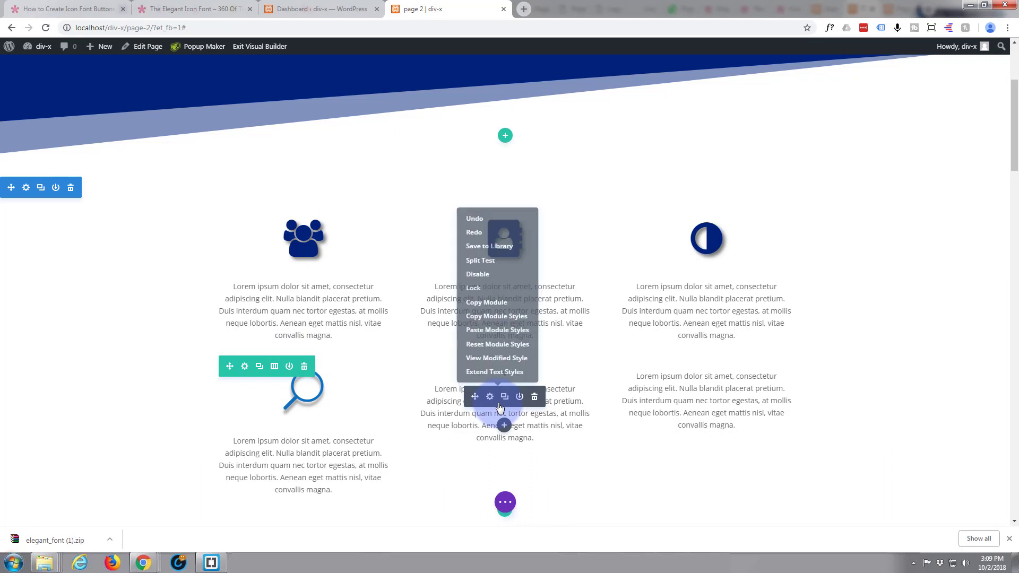
click(495, 335)
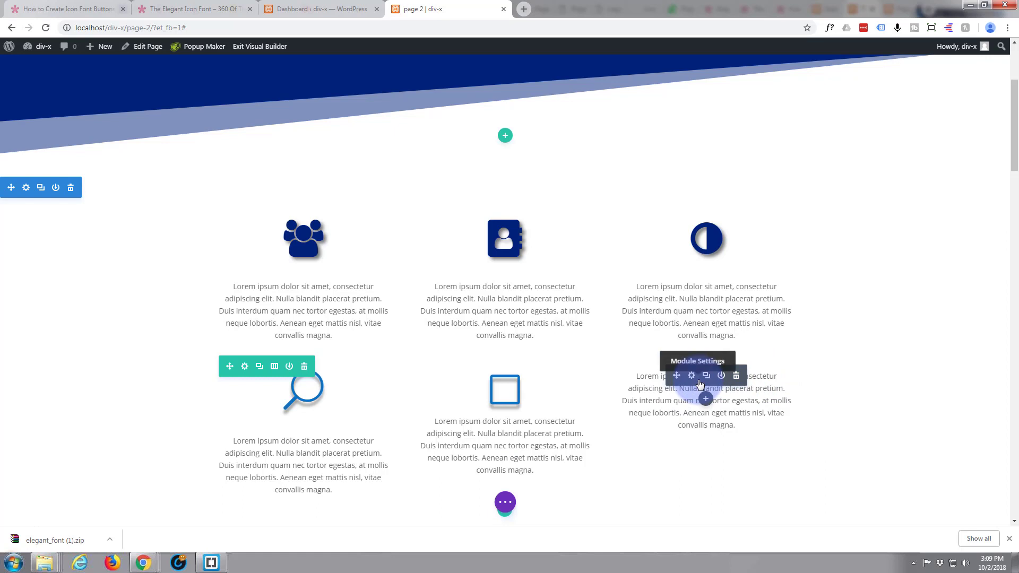
right_click(699, 383)
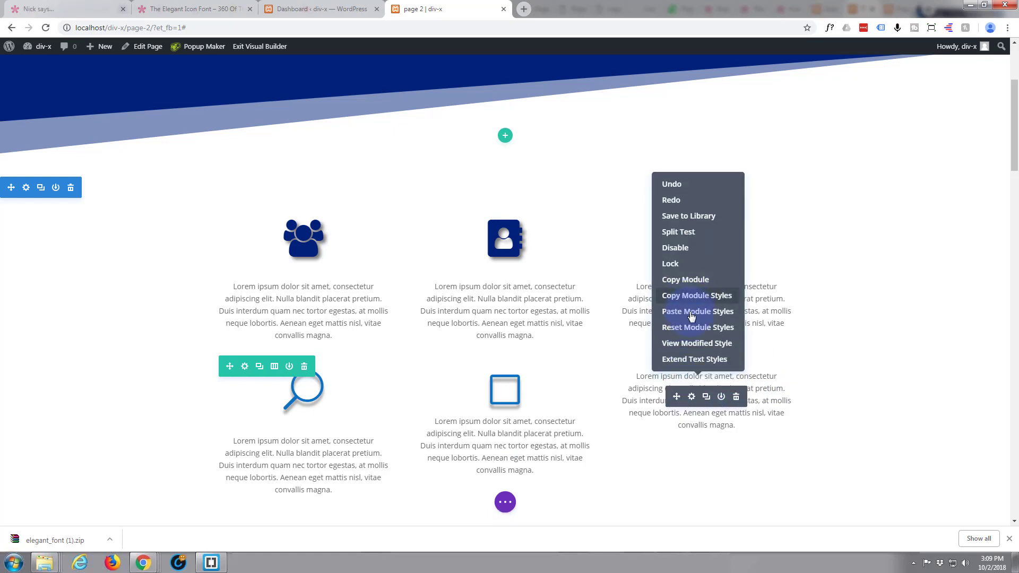
click(691, 316)
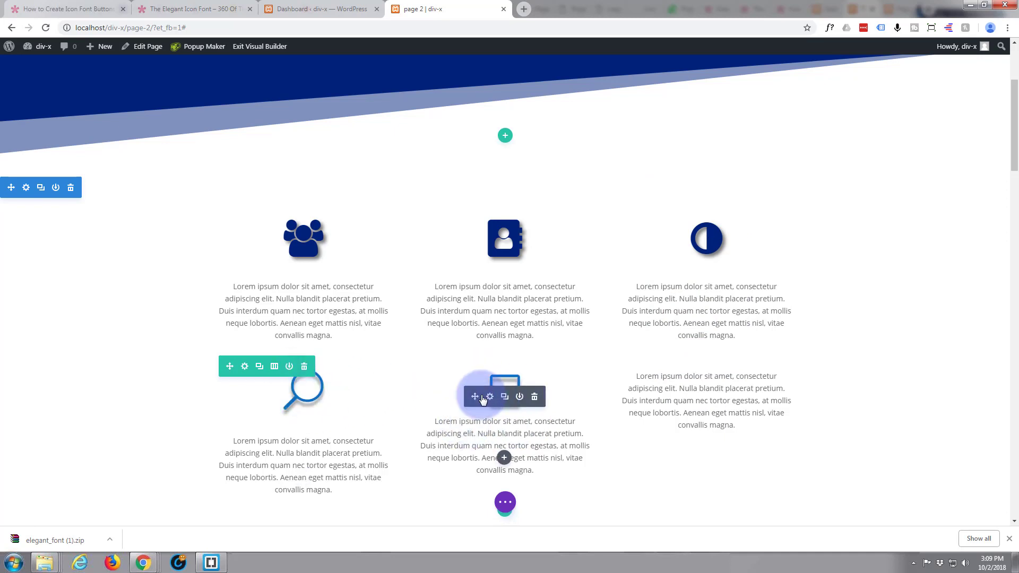
Step: Insert a blank line below the letter v in the middle module's content and save the module
click(489, 398)
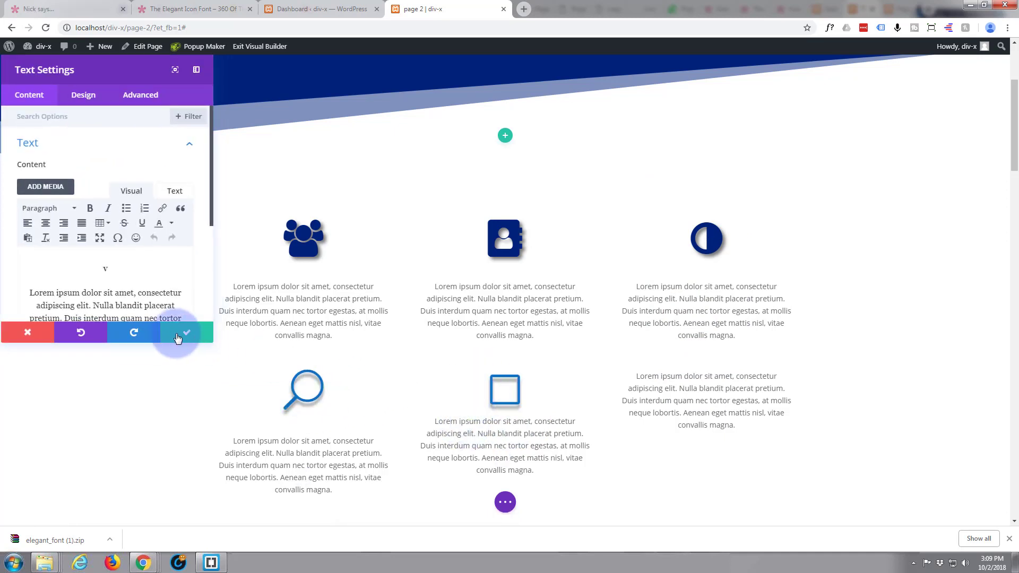
click(132, 269)
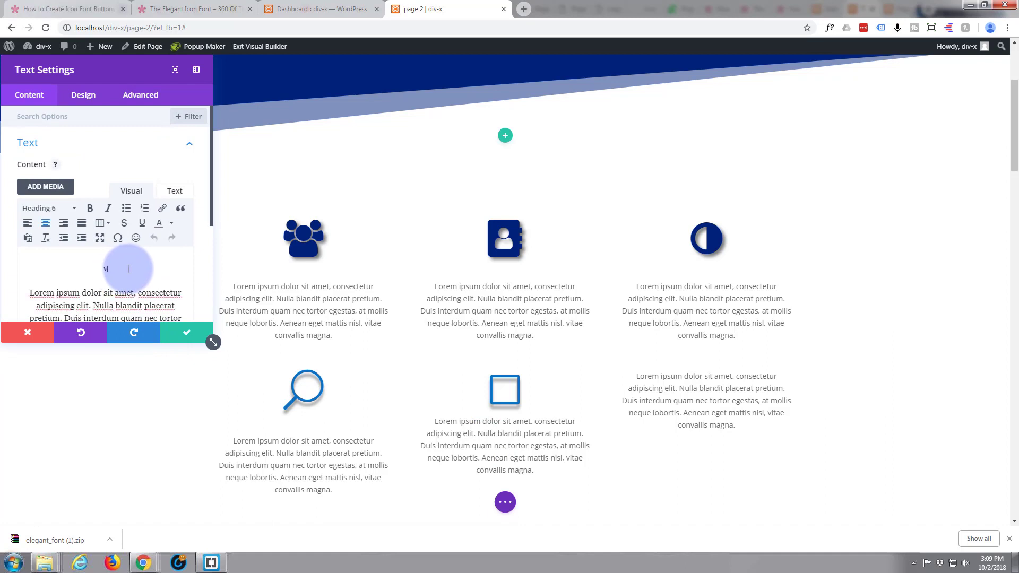
key(Return)
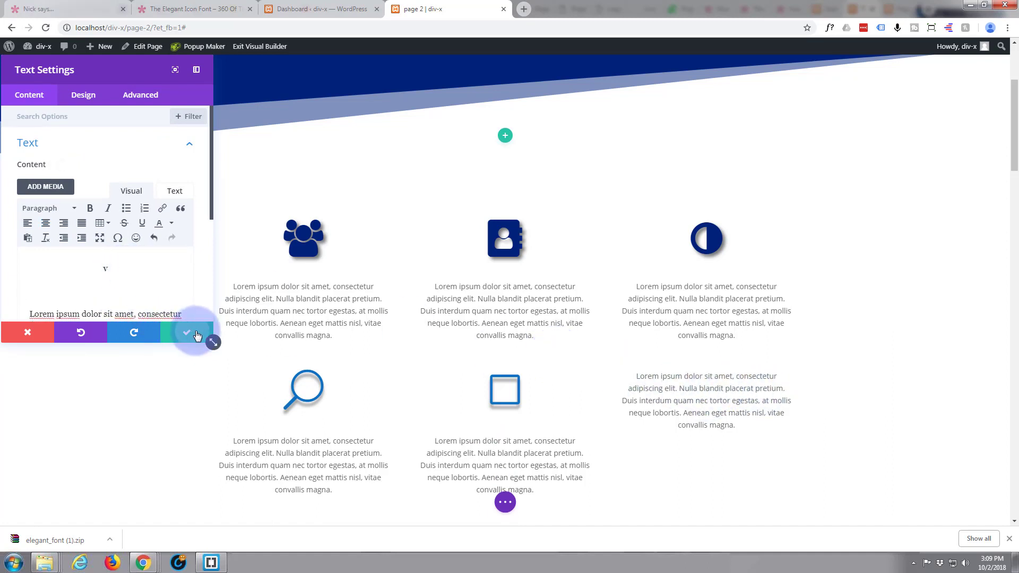
click(198, 333)
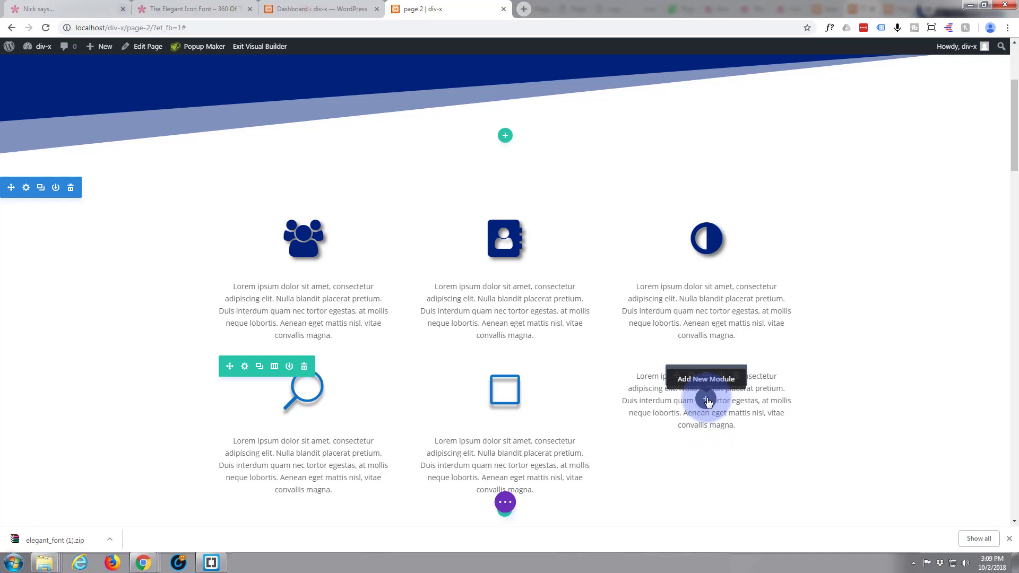
Step: Add the letter W above the Lorem ipsum text in the second row's third text module and format it as Heading 6
click(689, 376)
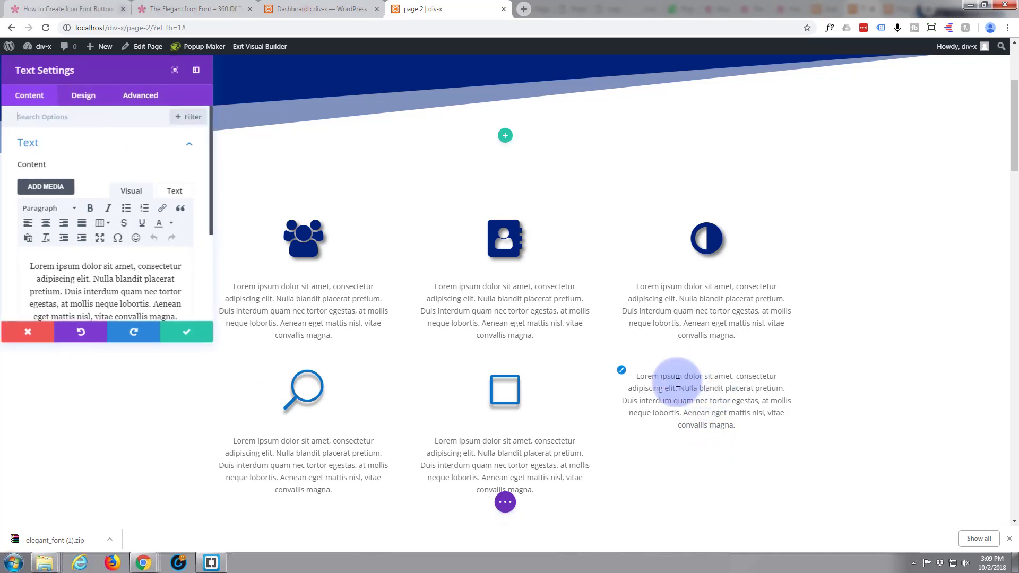
click(33, 260)
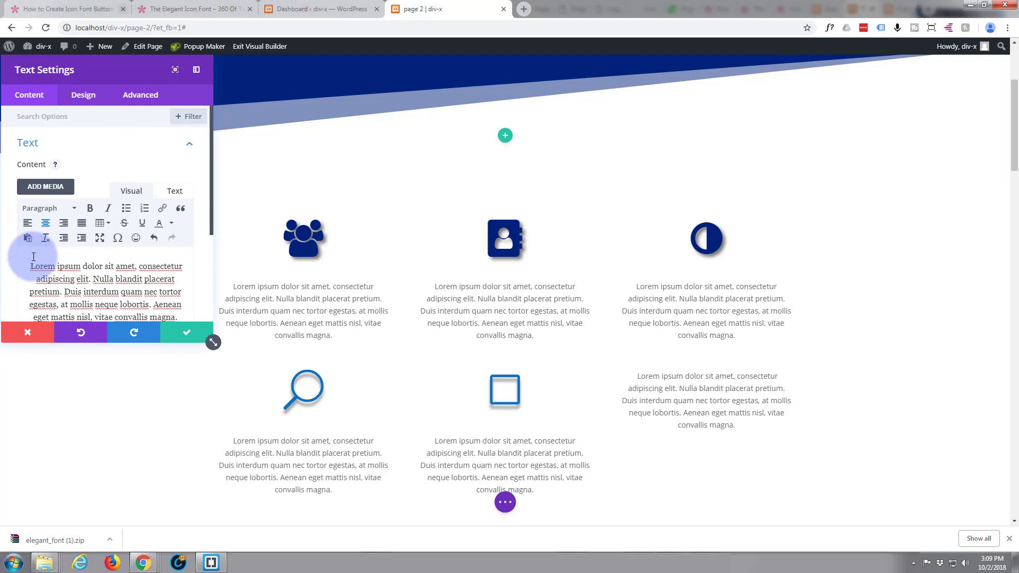
key(Return)
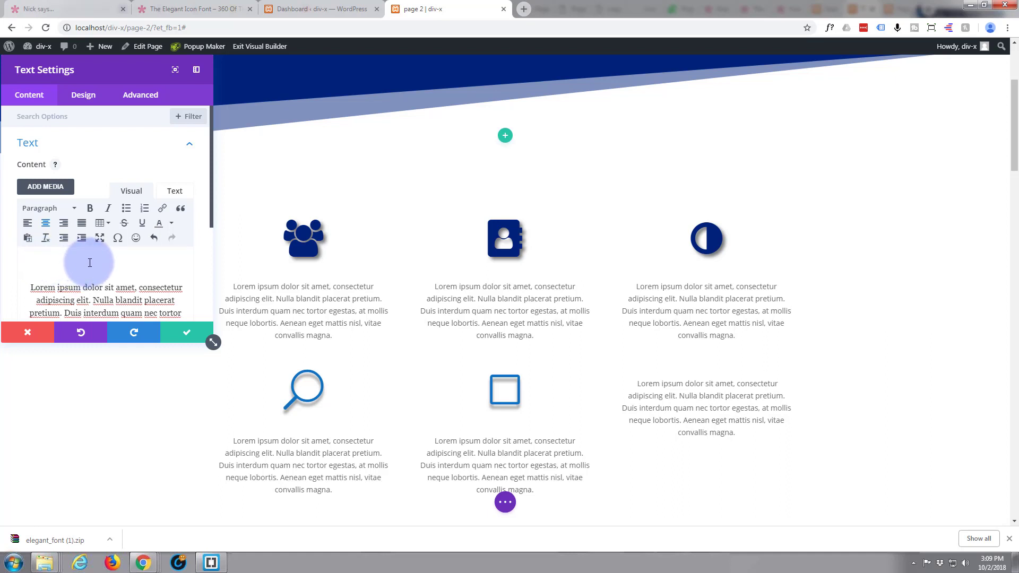
text(W)
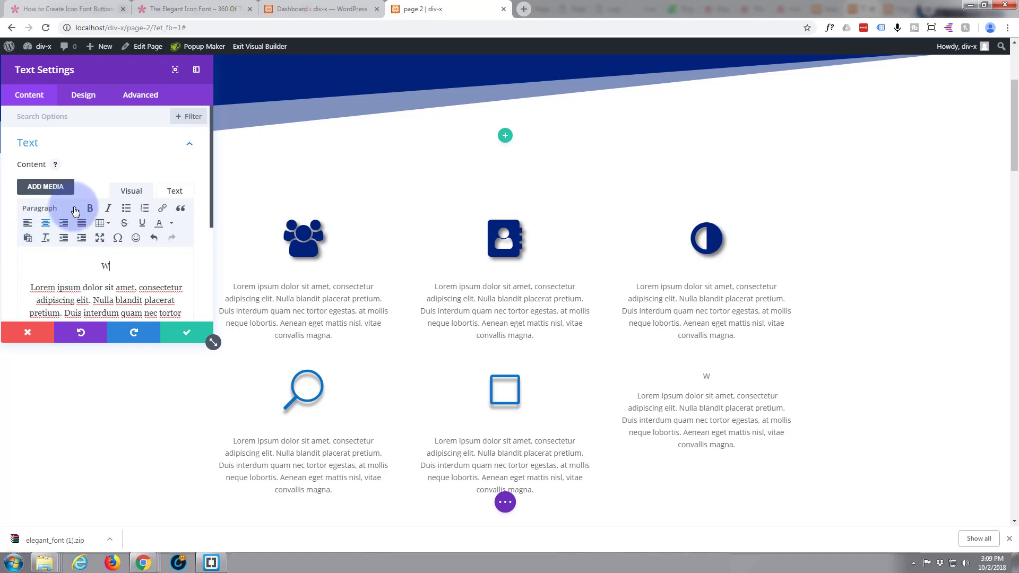
click(74, 208)
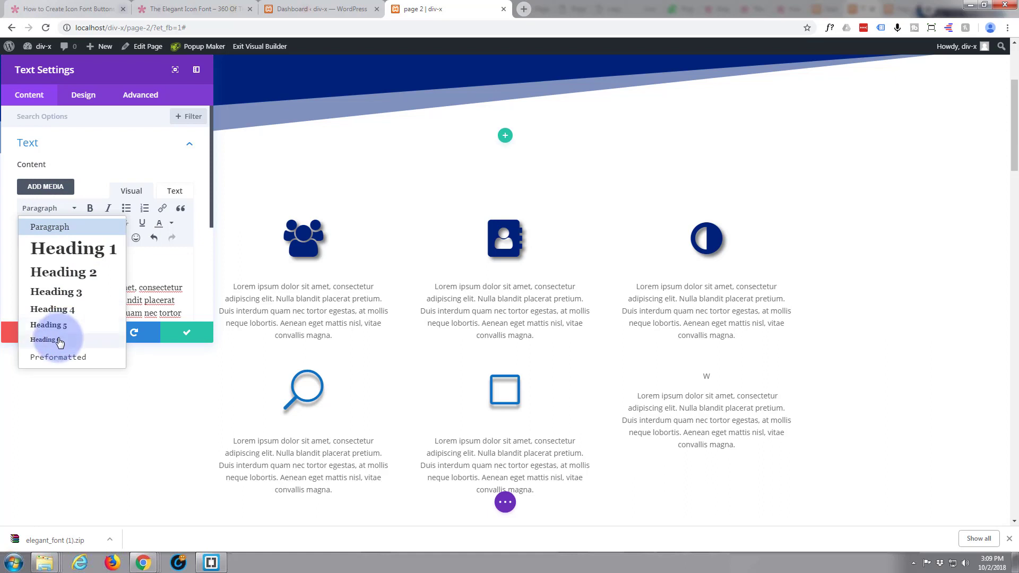
click(60, 340)
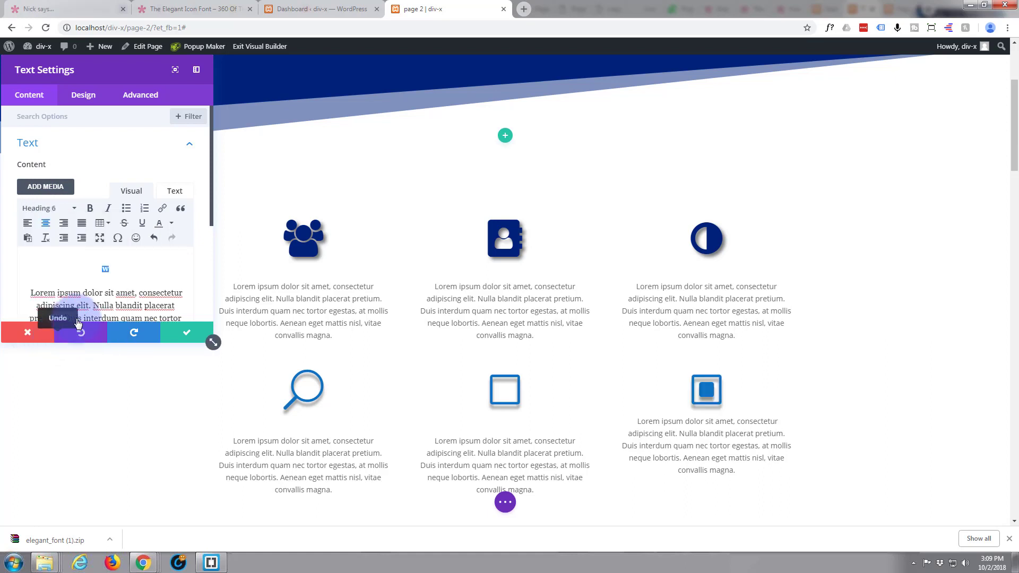
Step: Insert a blank line below the letter W in the third module's content and save the module
click(116, 272)
click(112, 269)
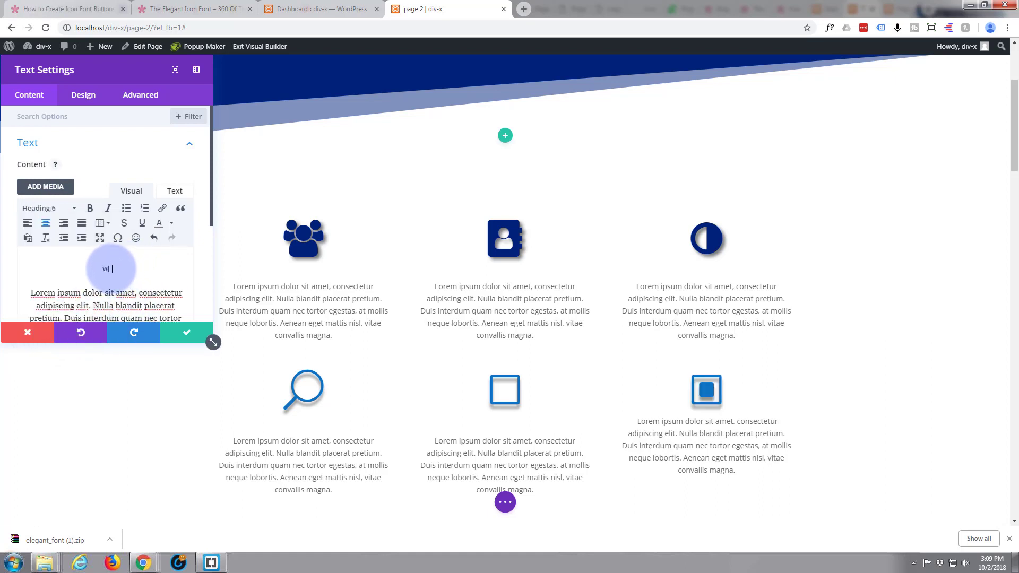
key(Return)
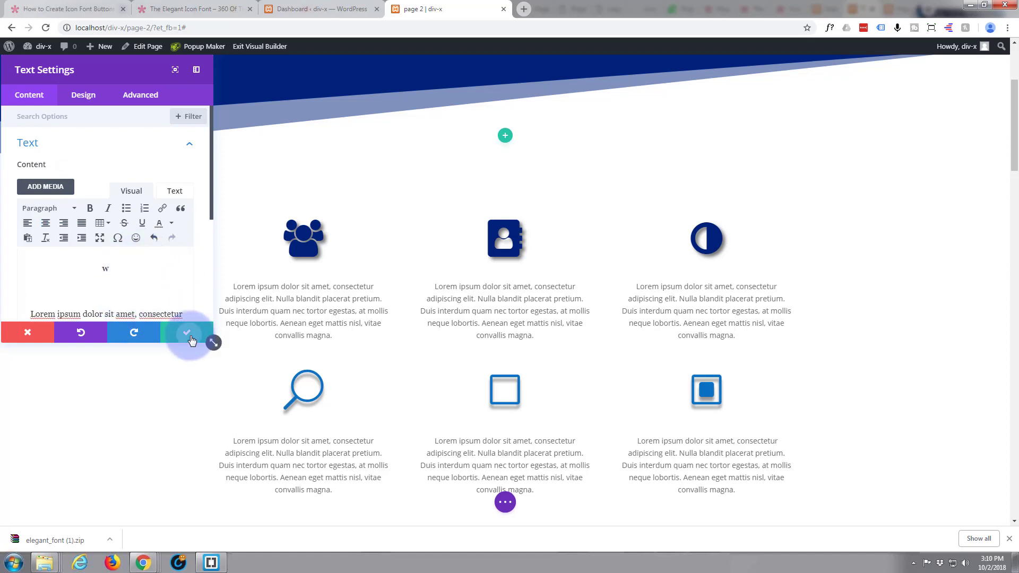
click(191, 340)
scroll(130, 357, down, 2)
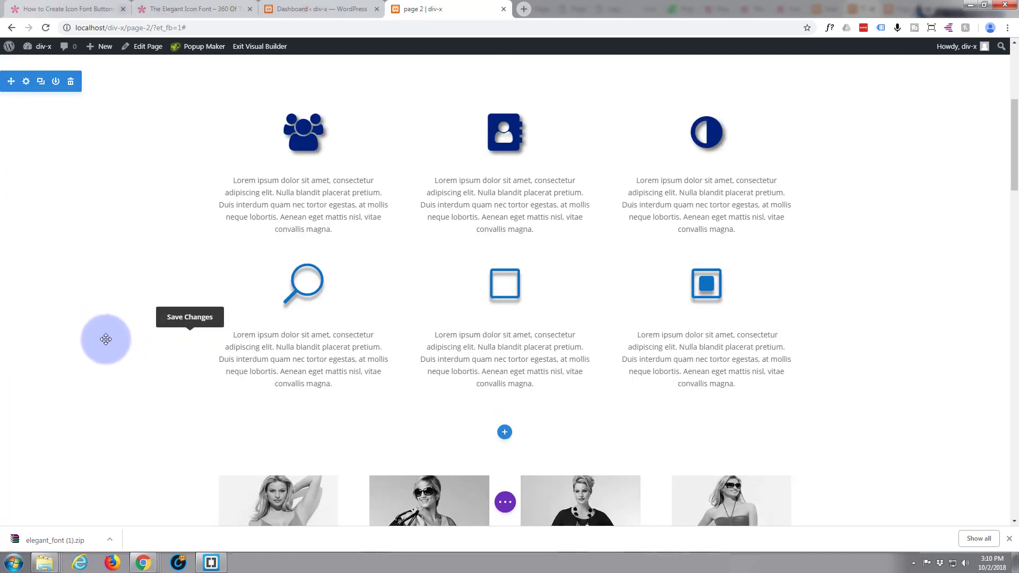